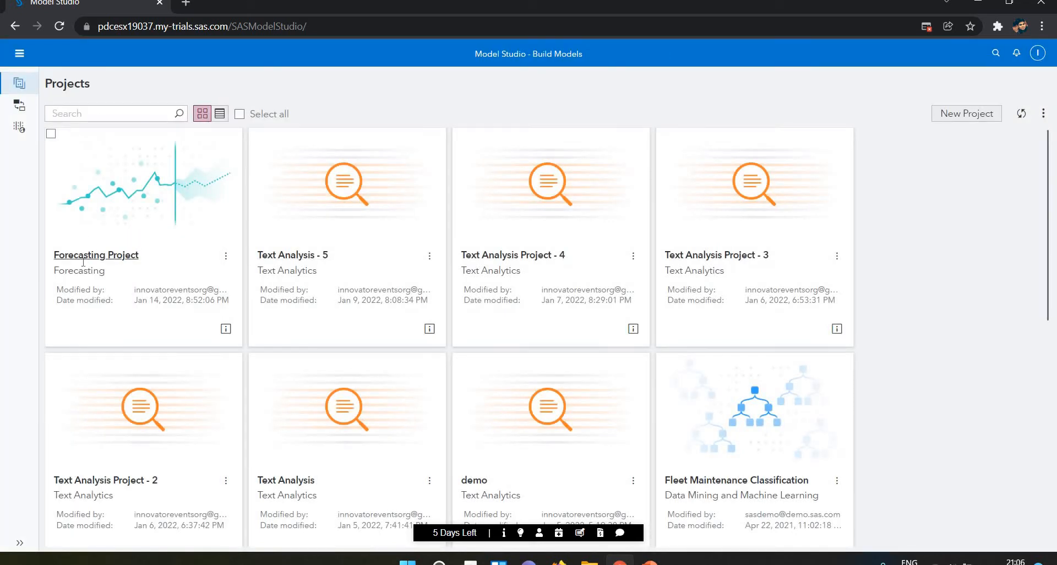
Open the Forecasting Project and show its pipeline.
click(85, 256)
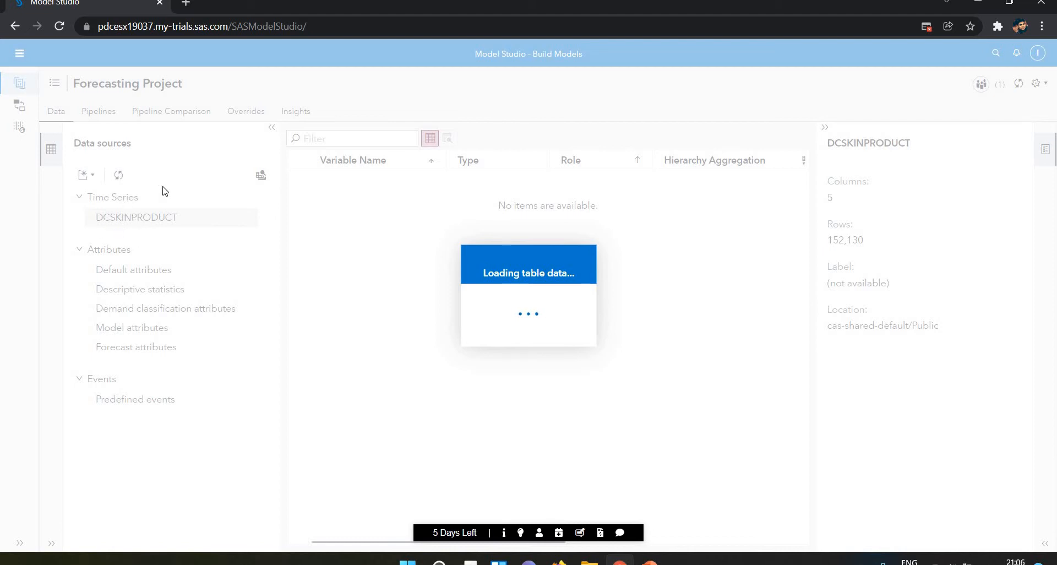
click(103, 112)
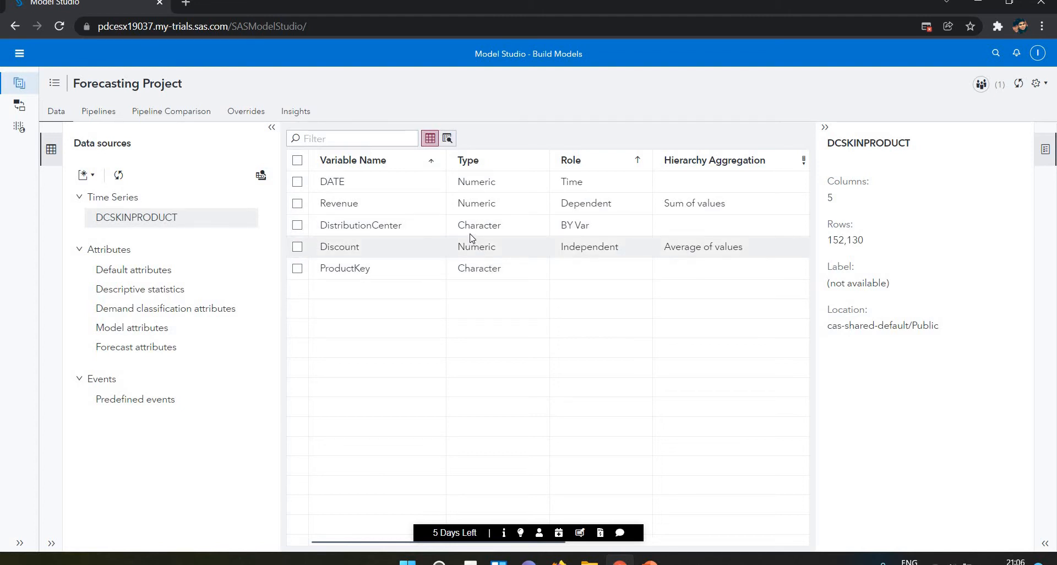
click(87, 118)
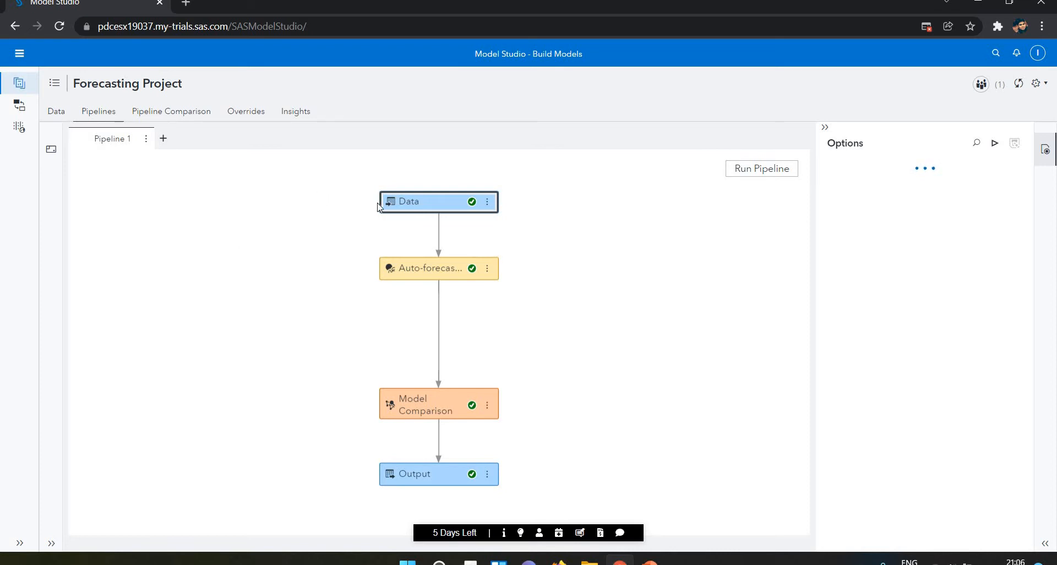
Open the time series viewer for the Data node of Pipeline 1.
click(428, 228)
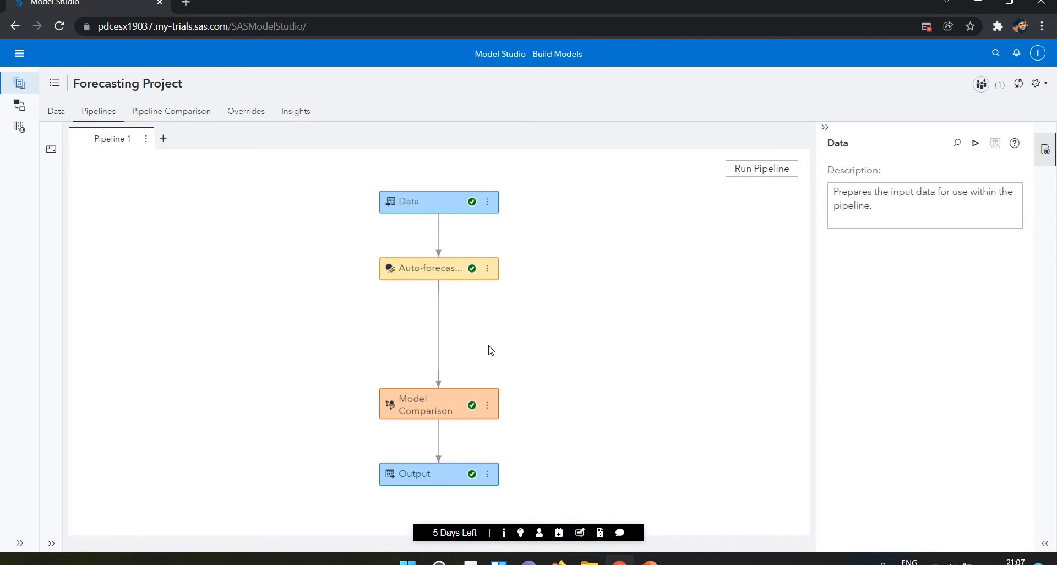
click(488, 202)
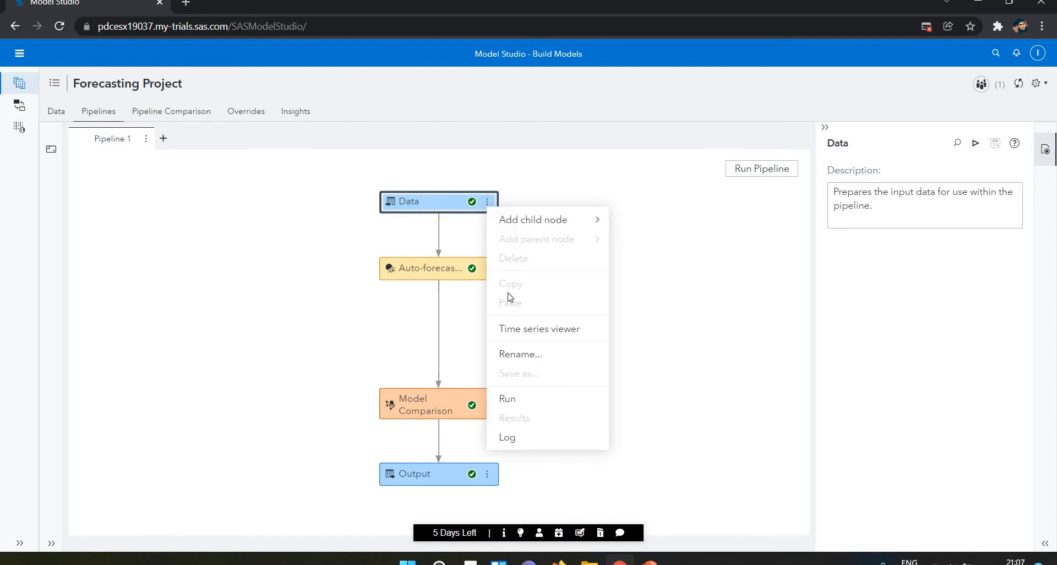
click(518, 330)
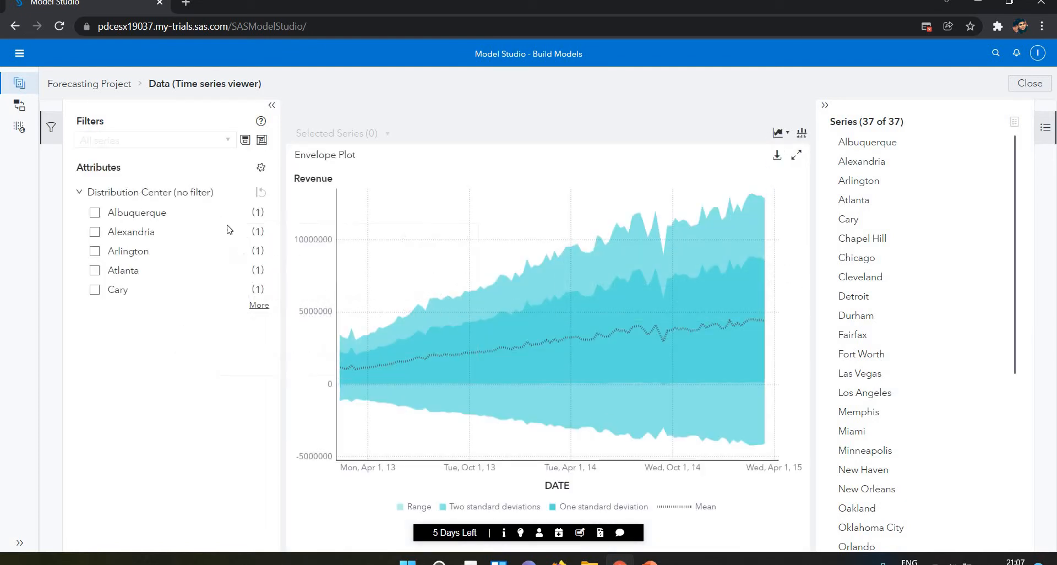
Filter the revenue plot by the Cary and Atlanta distribution centers in turn, clearing each filter.
click(94, 292)
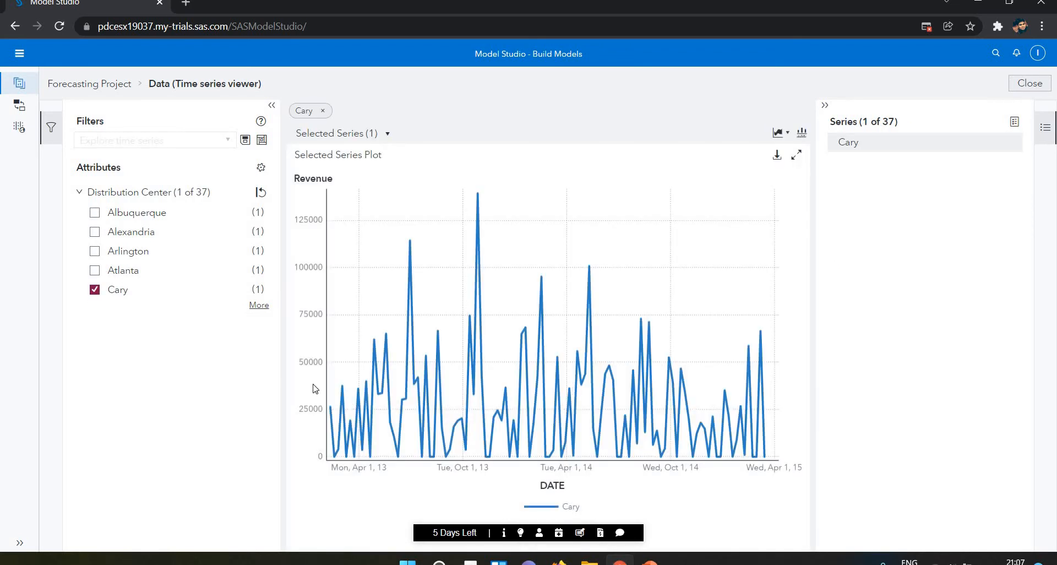
click(94, 291)
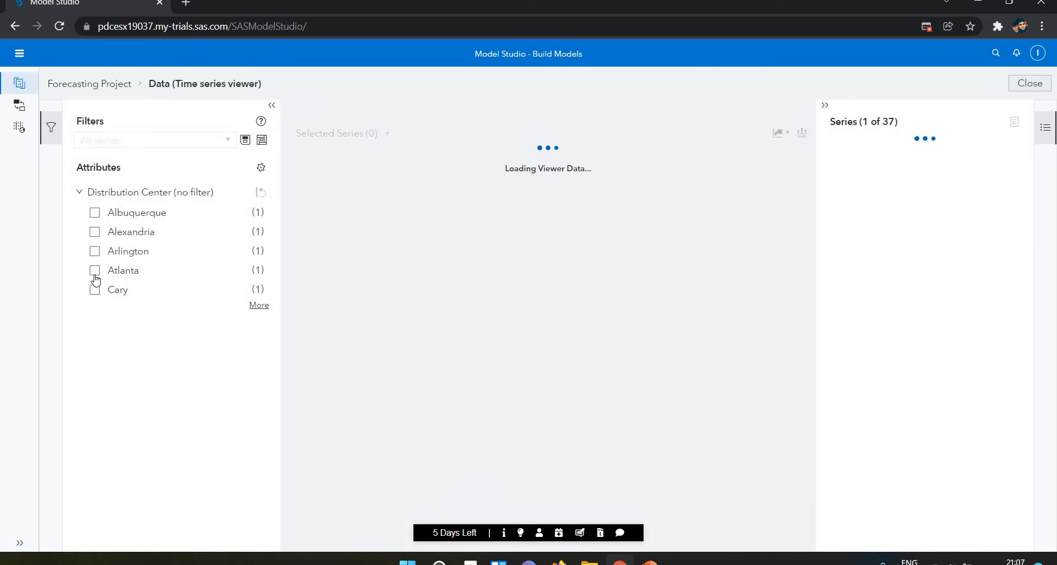
click(95, 271)
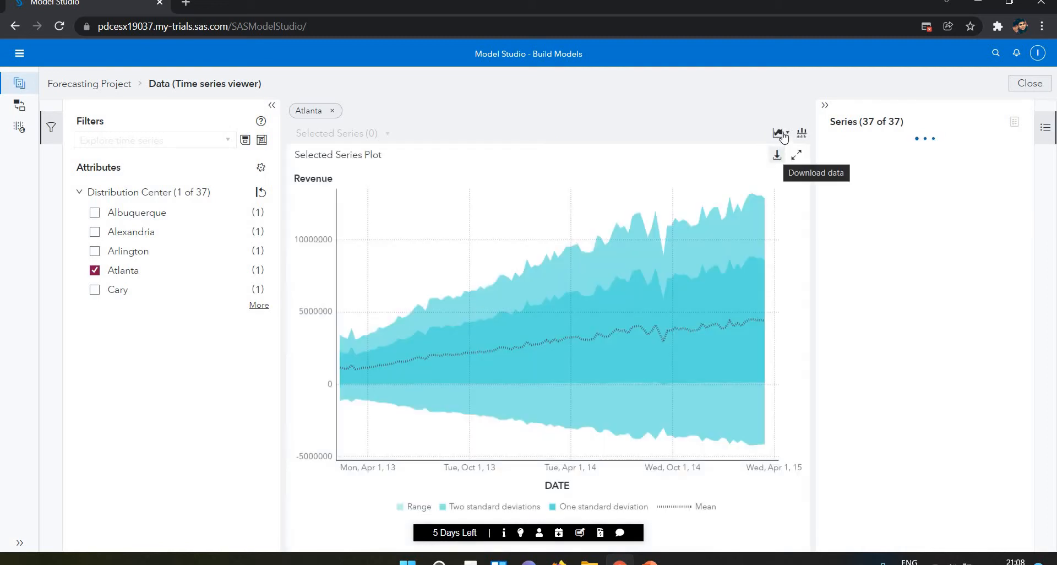
click(783, 135)
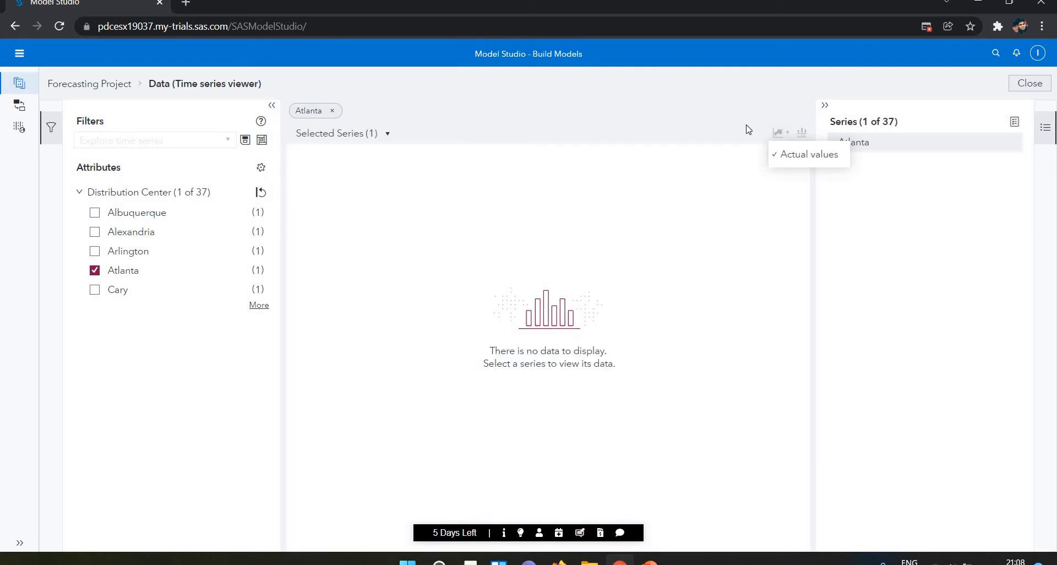
click(747, 126)
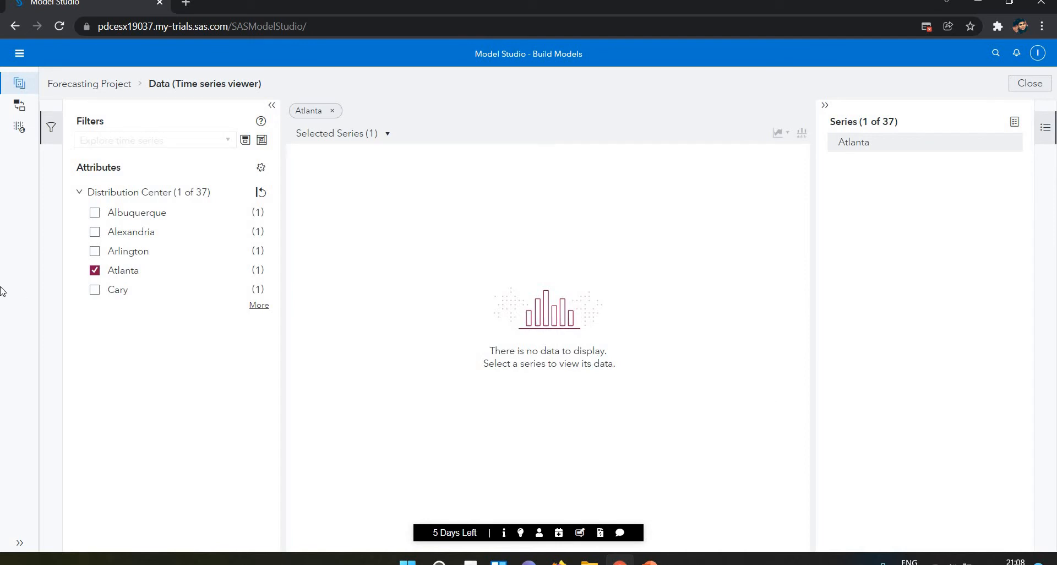
click(137, 275)
click(781, 133)
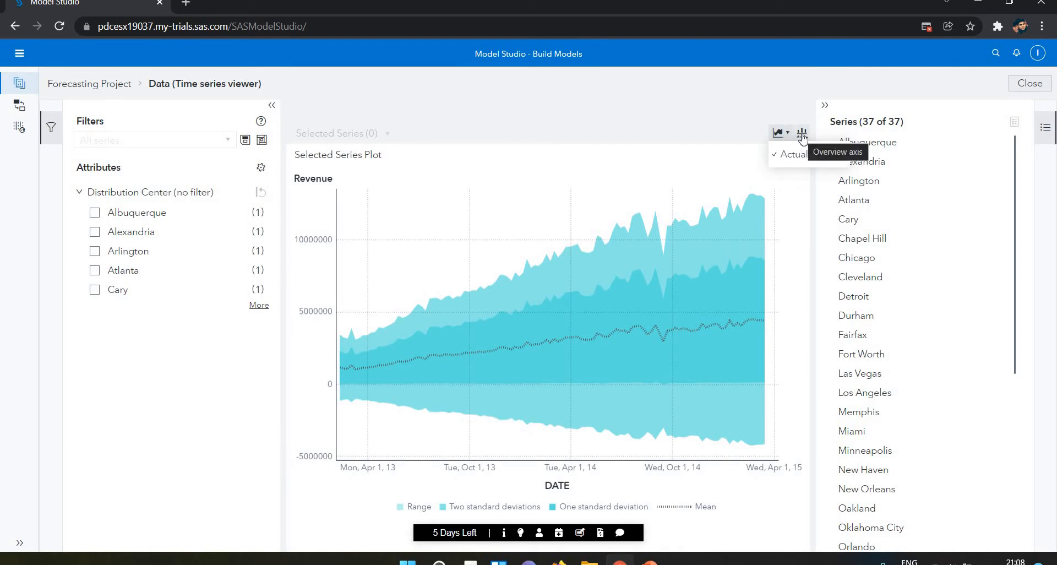
click(670, 124)
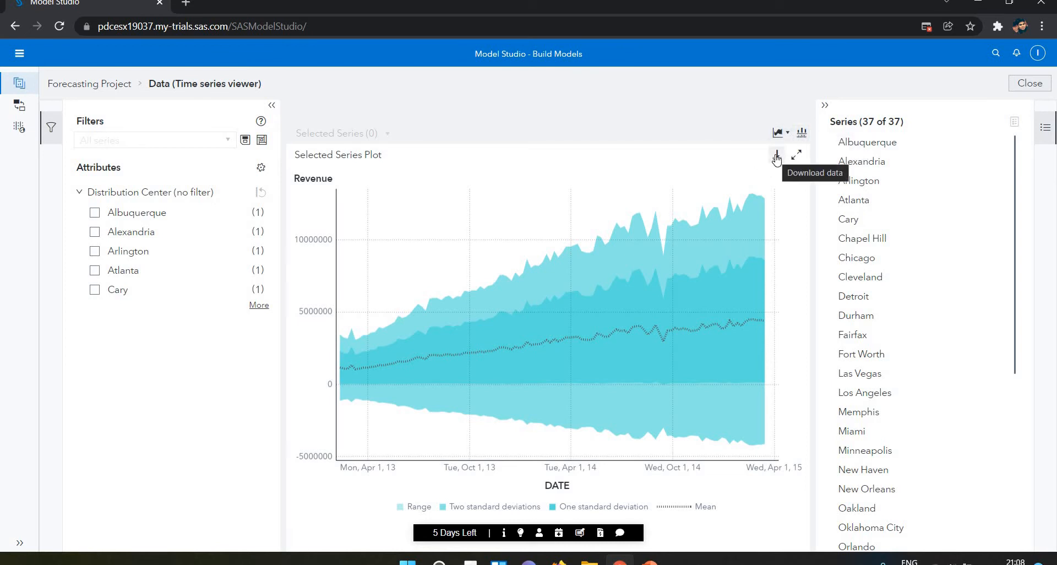
Download the envelope plot data as a CSV file and open it in a maximized Excel window.
click(777, 157)
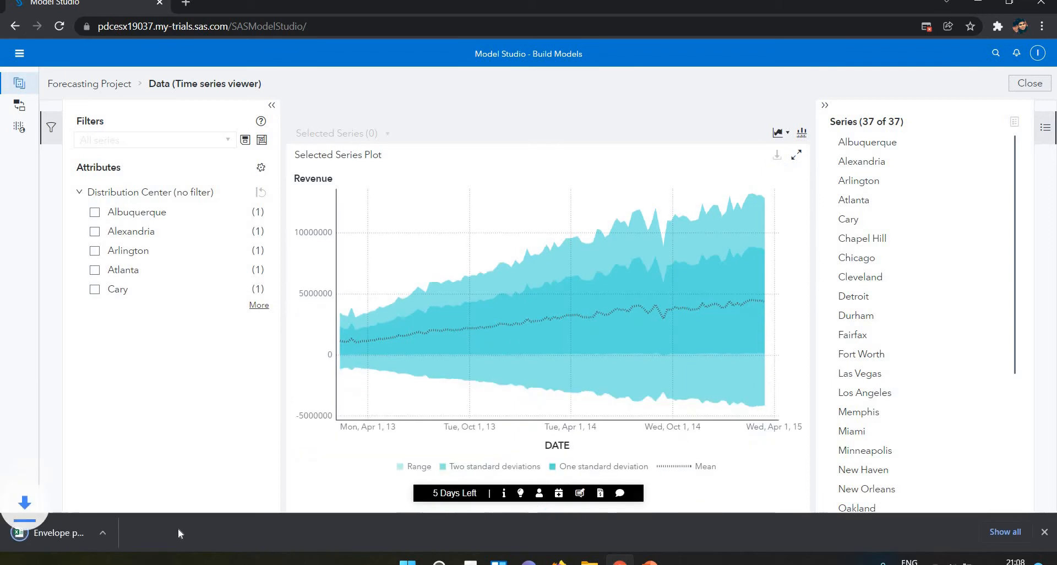
click(150, 531)
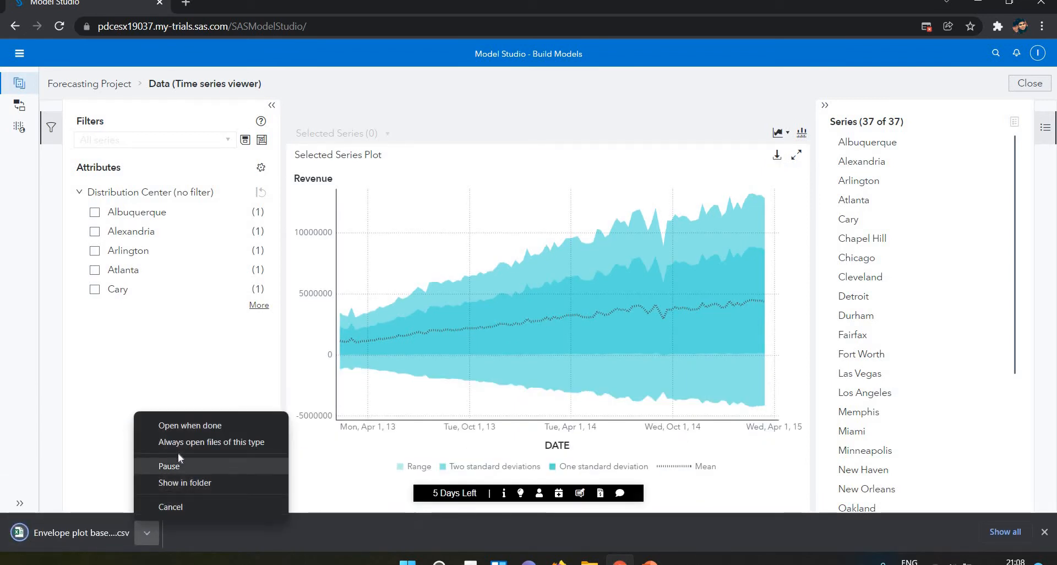
click(173, 425)
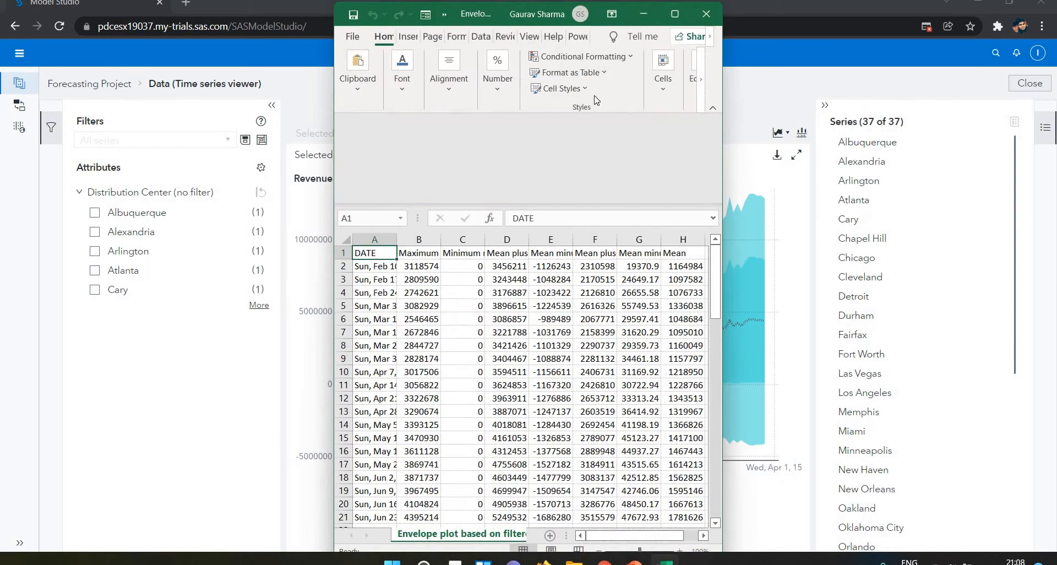
click(672, 12)
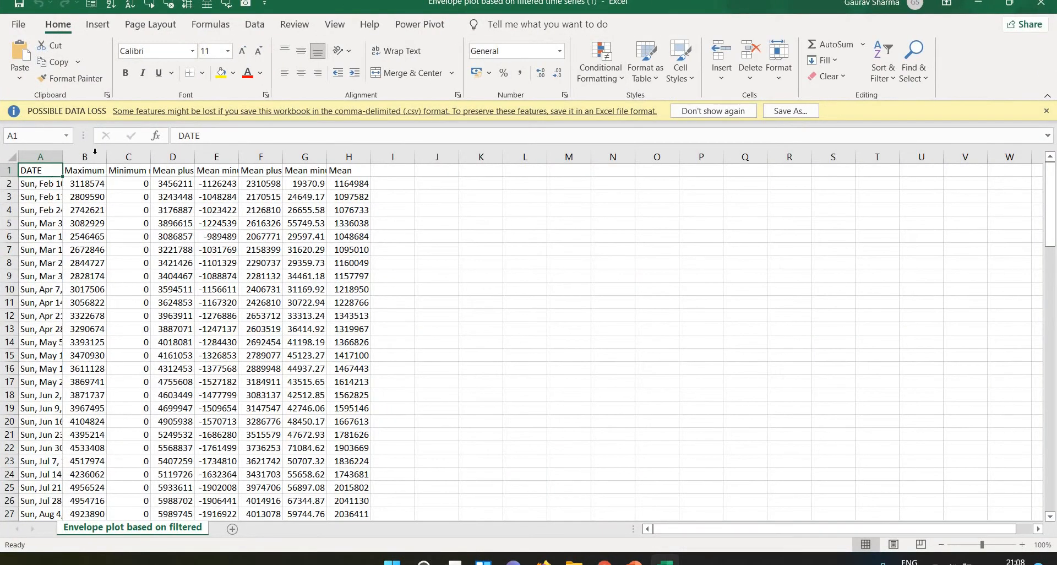
Auto-fit the width of all columns in the envelope plot sheet.
click(11, 158)
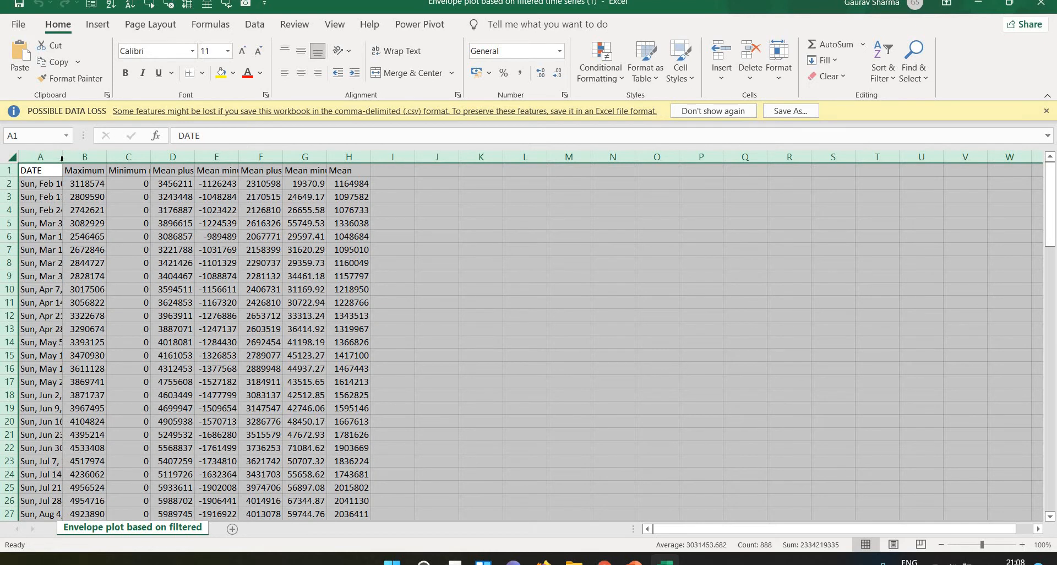
double_click(61, 160)
click(142, 182)
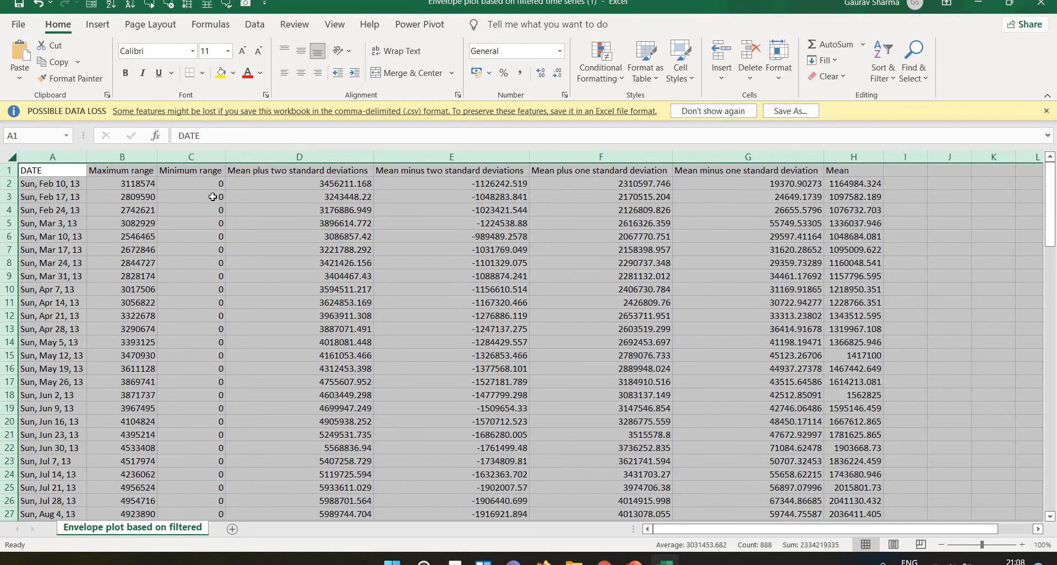
Examine the standard deviation, mean and date columns of the envelope data and close the workbook without saving.
click(336, 187)
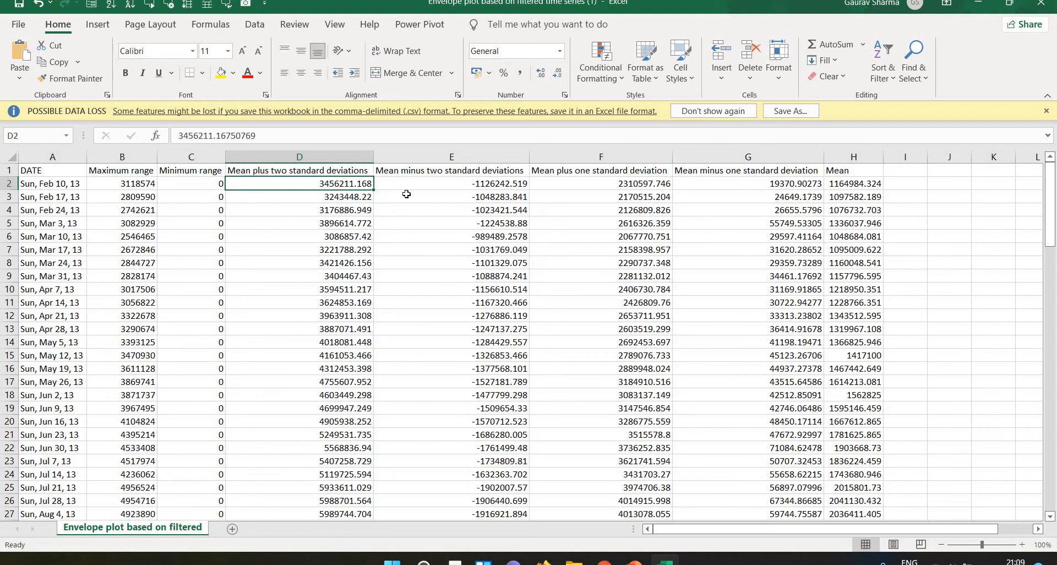
click(435, 188)
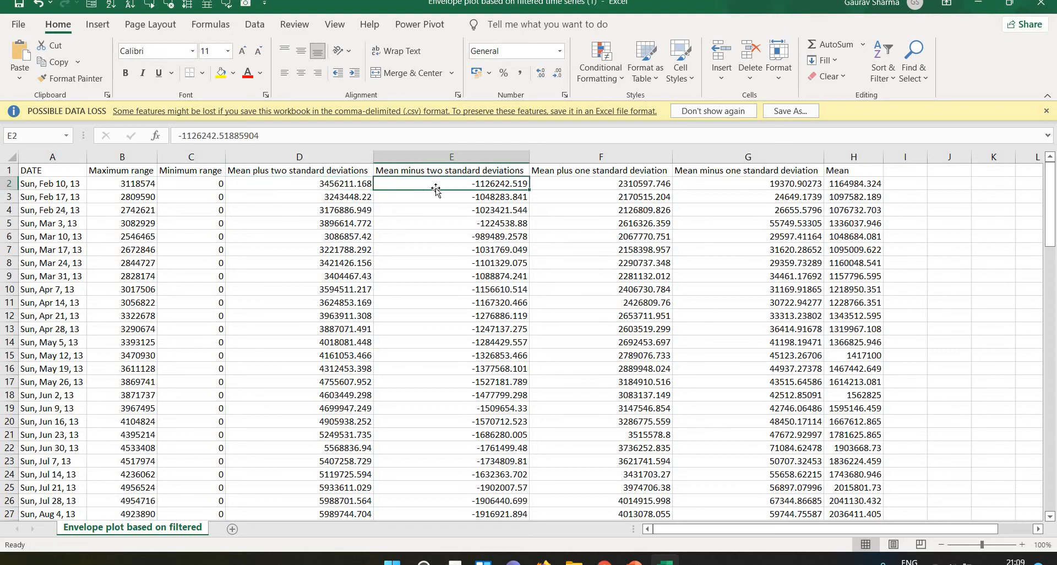
click(663, 182)
click(765, 174)
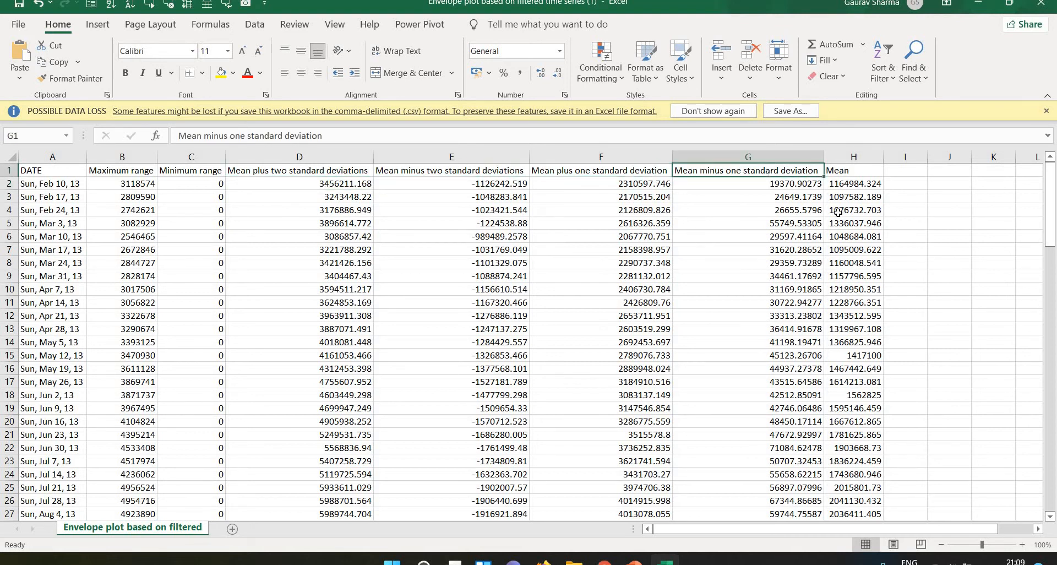
click(851, 193)
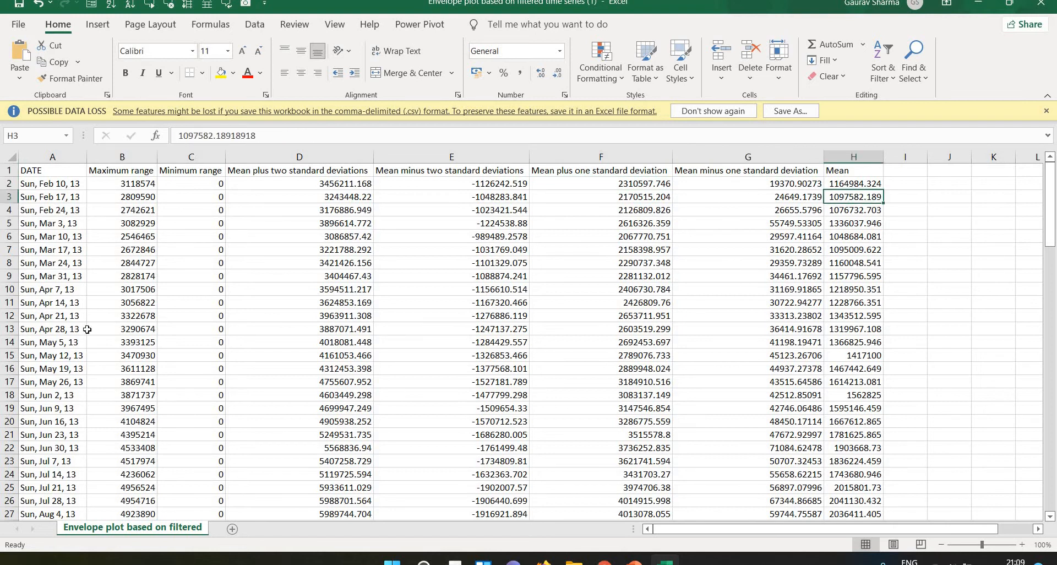
click(72, 238)
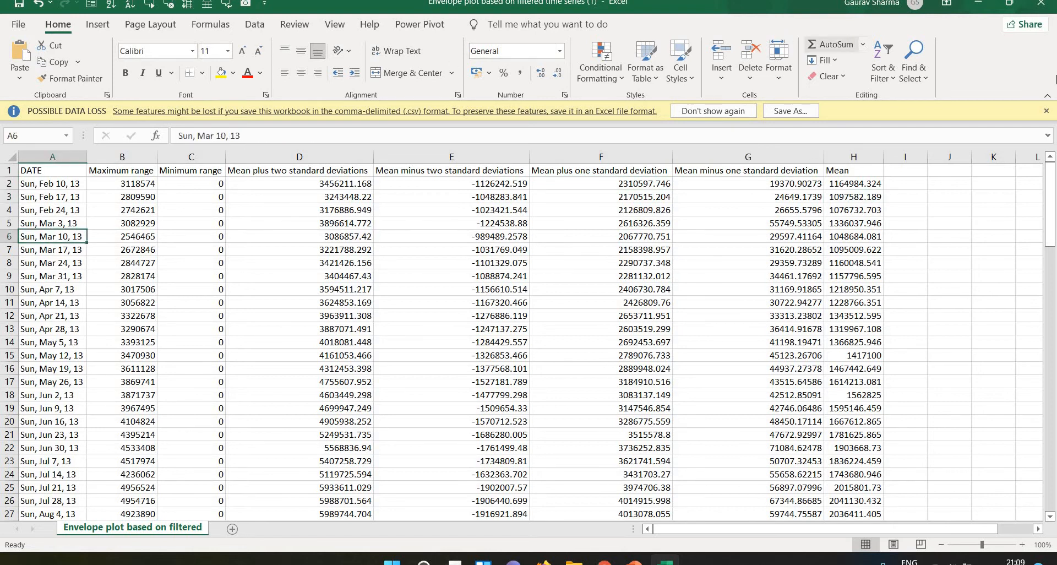
click(1041, 4)
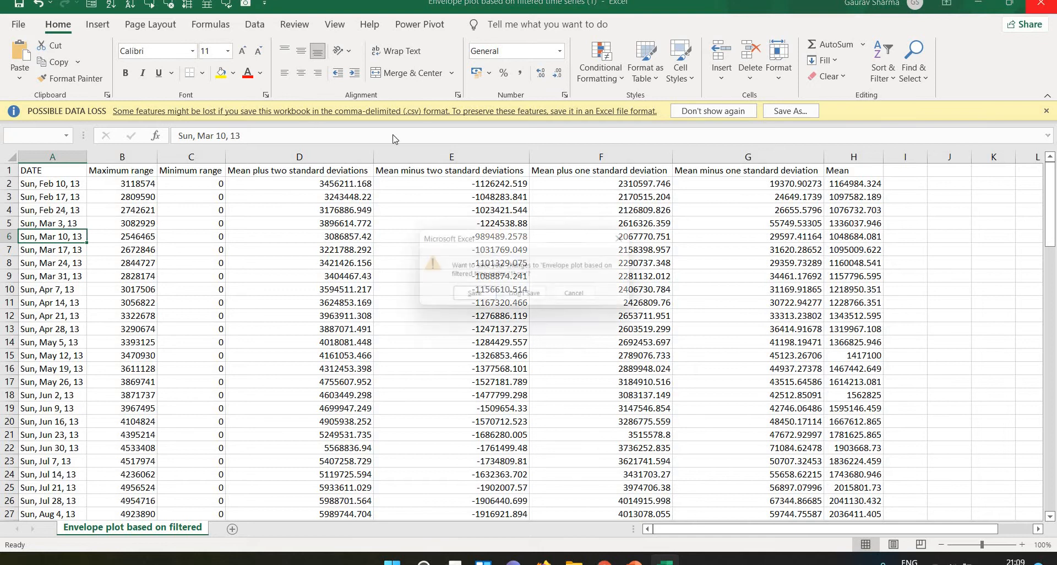
click(527, 297)
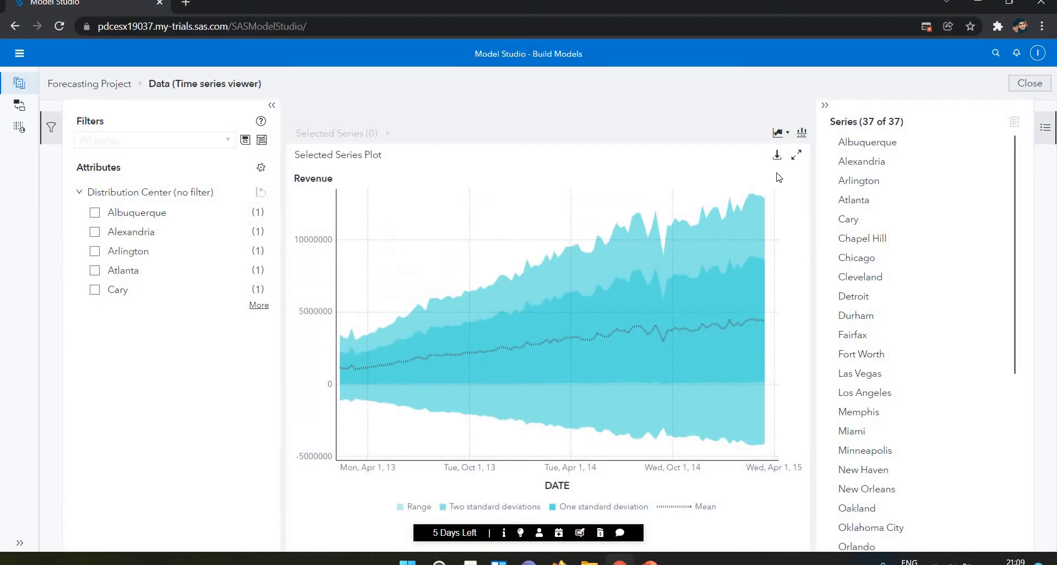
Turn on the plot's overview axis, narrow the date range to the first few months of 2013 and restore the full range.
click(801, 134)
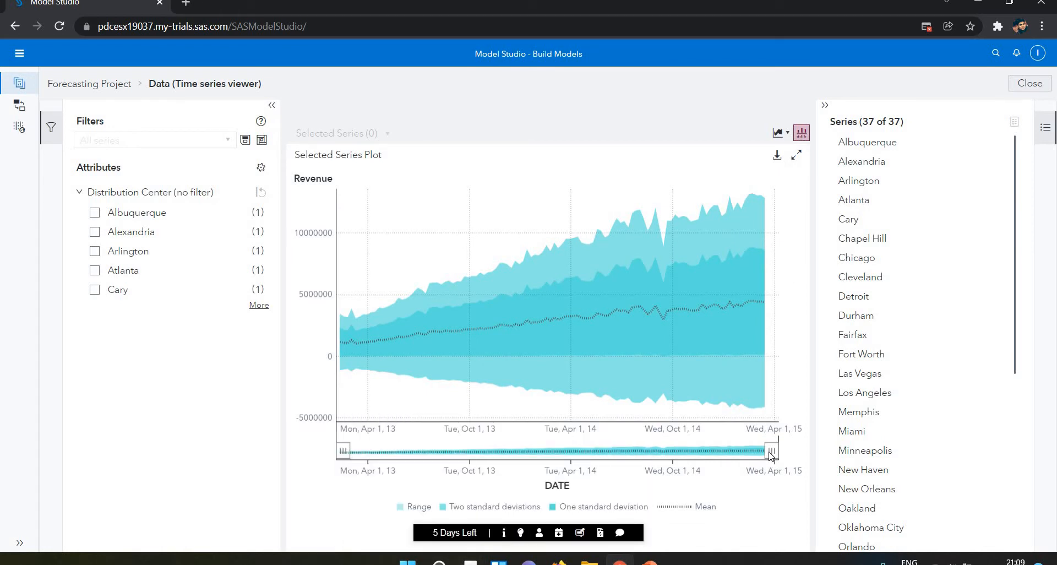
drag(772, 451, 634, 452)
drag(485, 478, 394, 480)
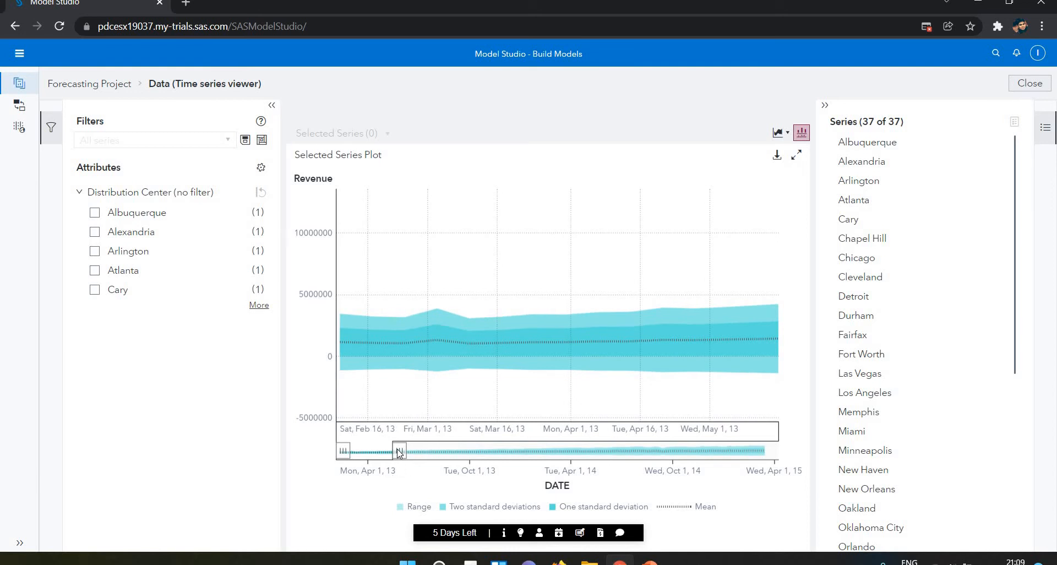
drag(399, 452, 758, 452)
drag(782, 496, 784, 497)
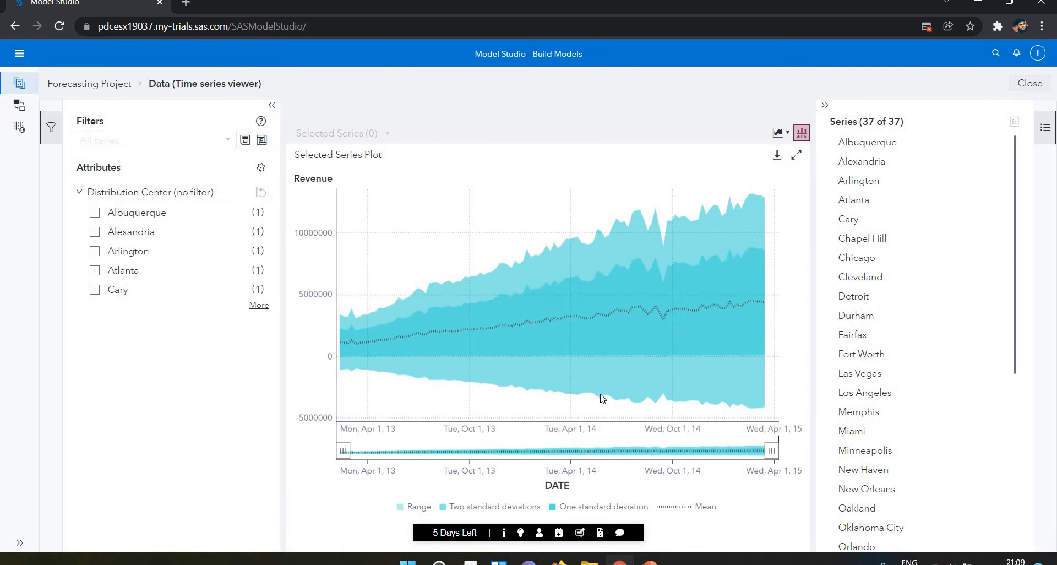
Enlarge the Selected Series Plot, try a shorter date range on its overview axis and return to the normal view.
mouse_move(603, 398)
click(793, 159)
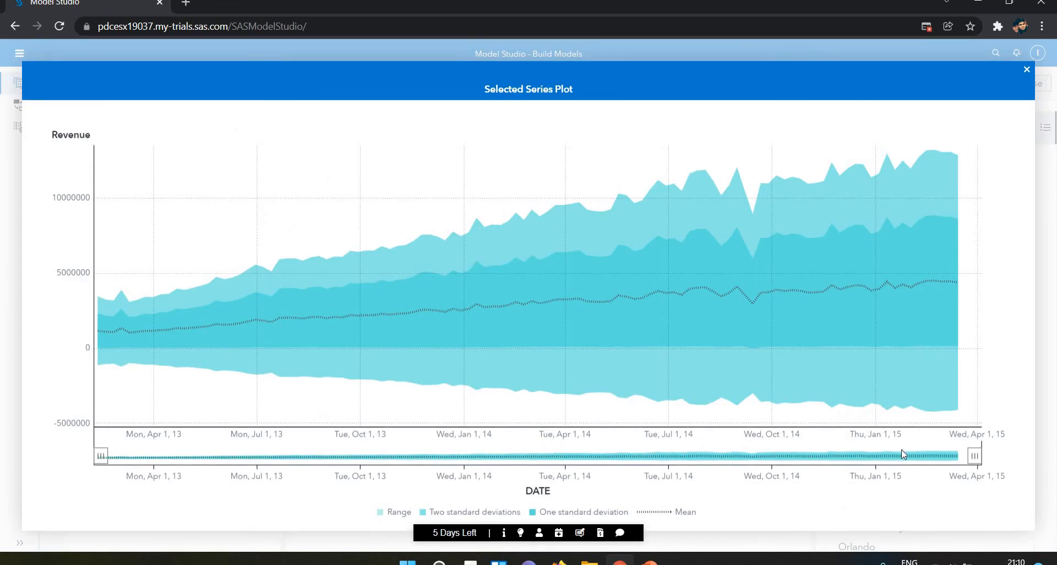
drag(976, 457, 500, 457)
drag(260, 525, 1056, 537)
click(1033, 74)
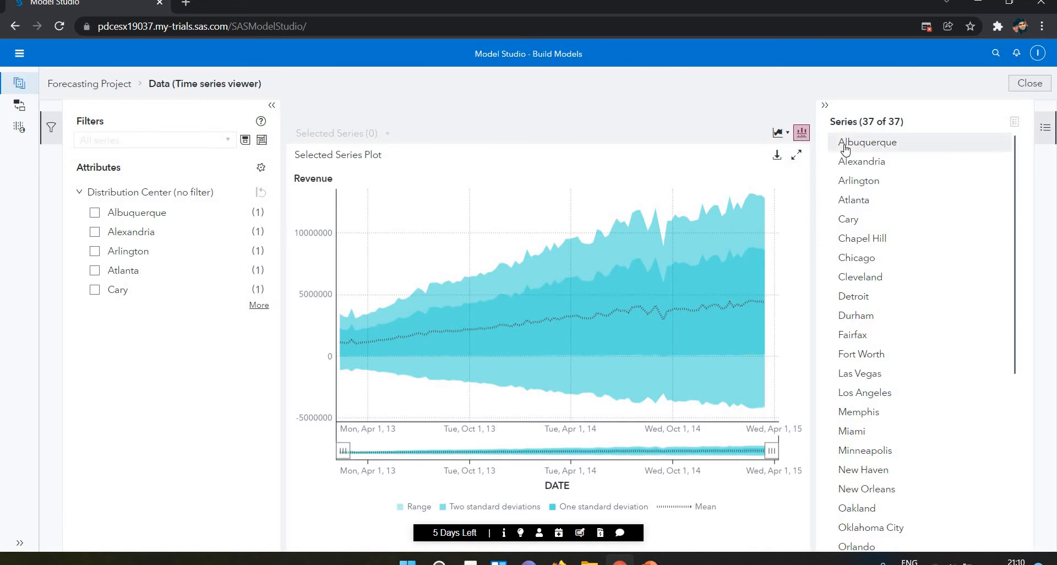
Overlay the Albuquerque series on the envelope plot.
click(846, 149)
ctrl+click(852, 165)
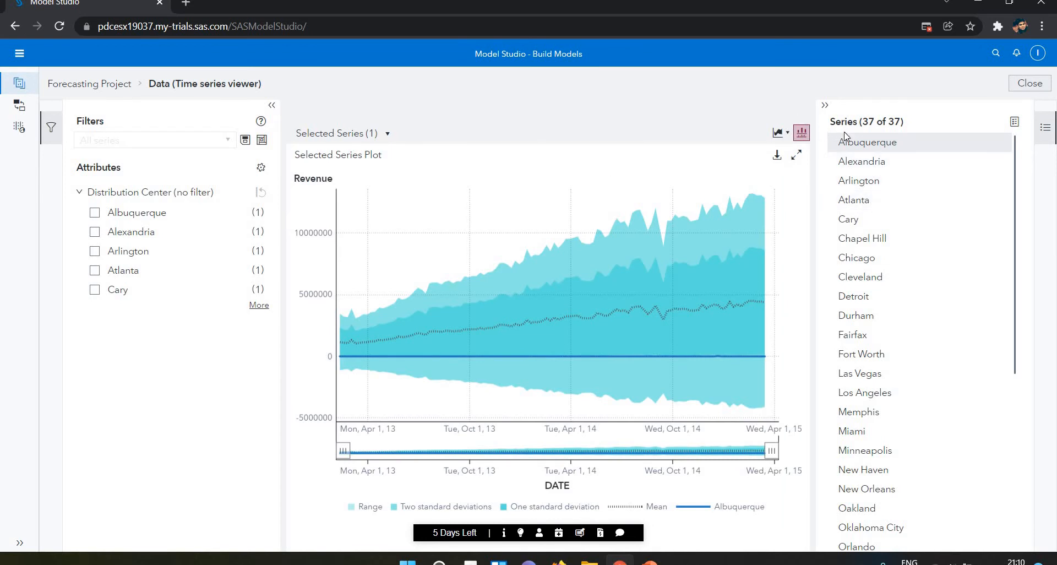
mouse_move(610, 375)
Return to the project's pipeline and show the Model Generation options of the Auto-forecasting node.
click(99, 90)
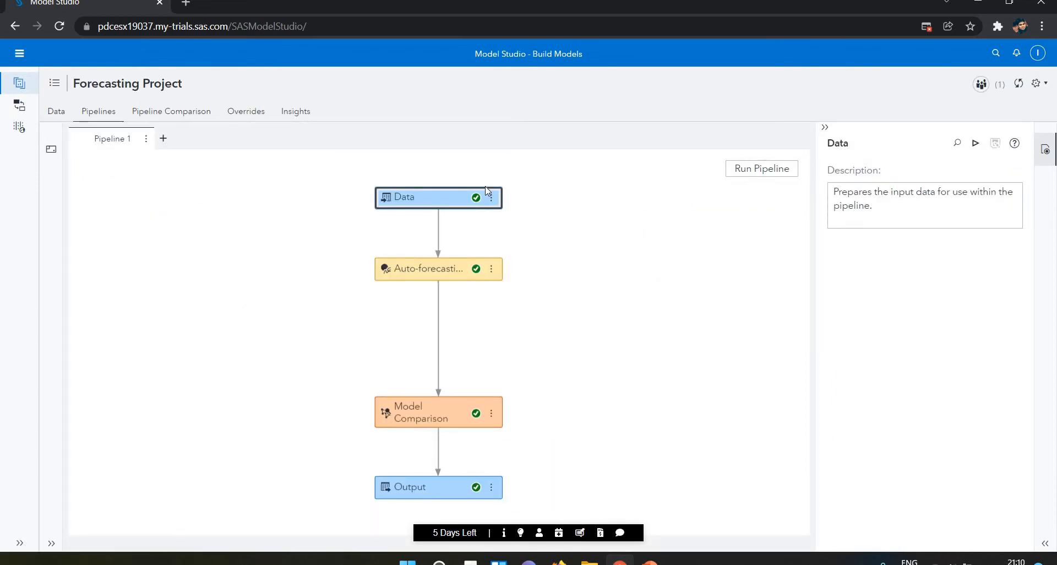
click(482, 278)
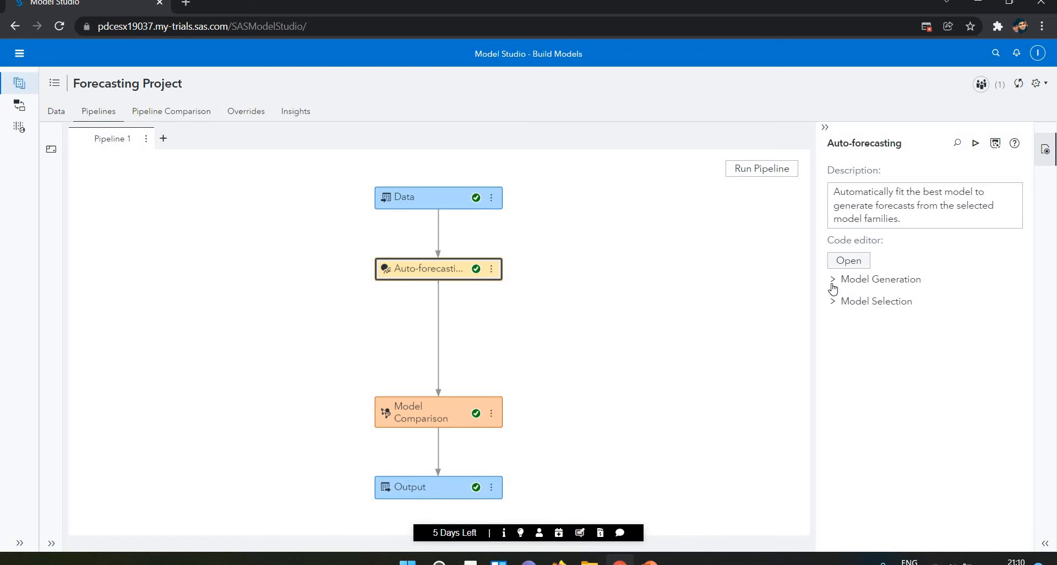
click(832, 281)
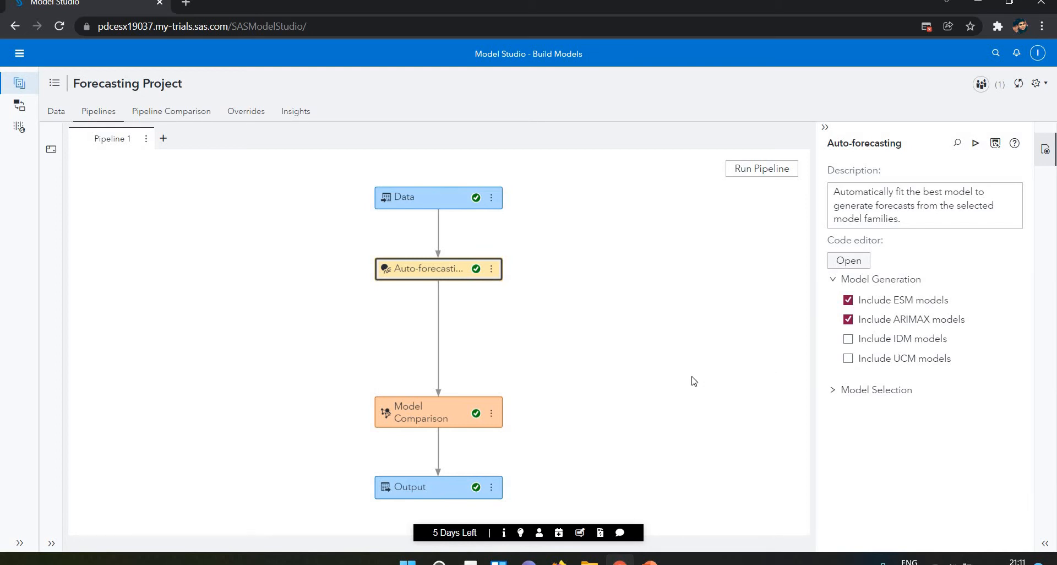
Show the Auto-forecasting node's Model Selection options and review the selection criteria list and the holdout sample setting.
click(831, 397)
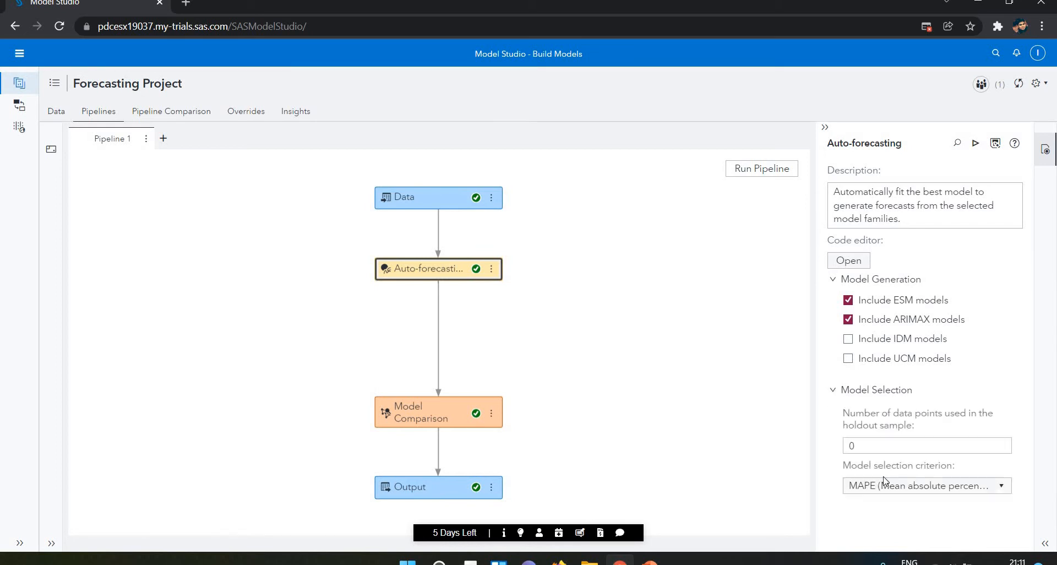
click(905, 496)
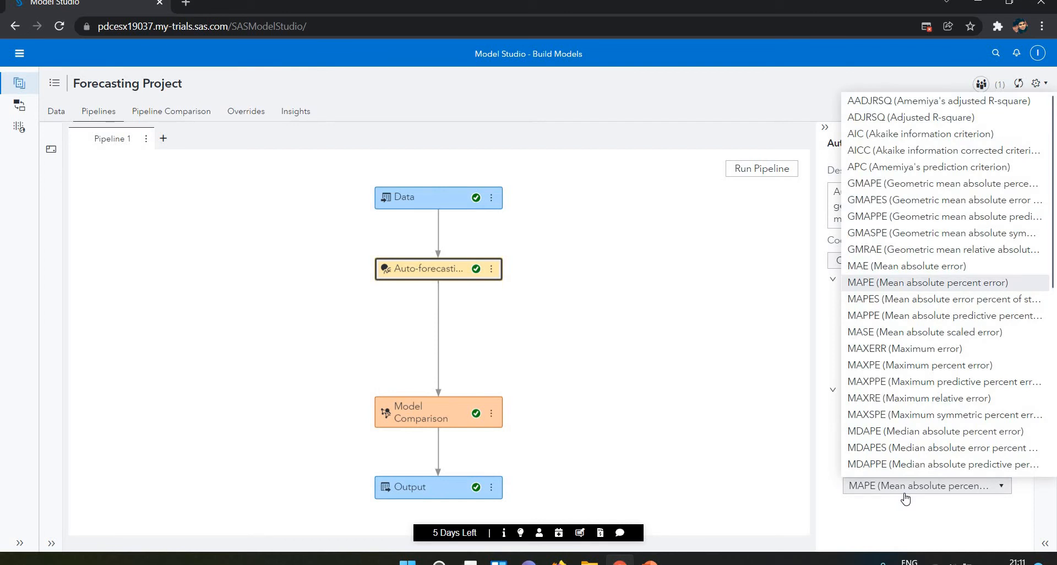
click(906, 497)
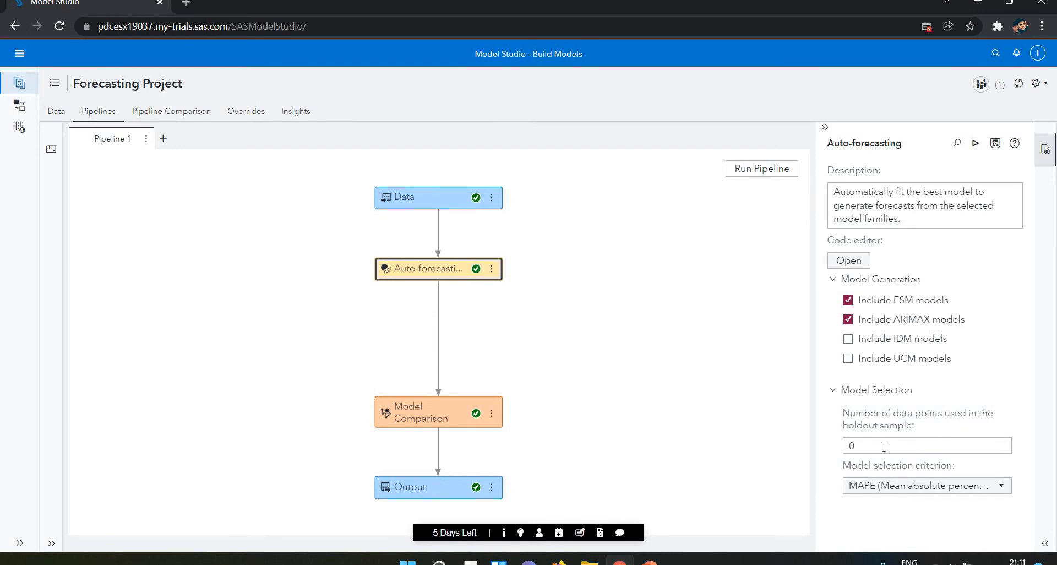
double_click(873, 448)
click(748, 336)
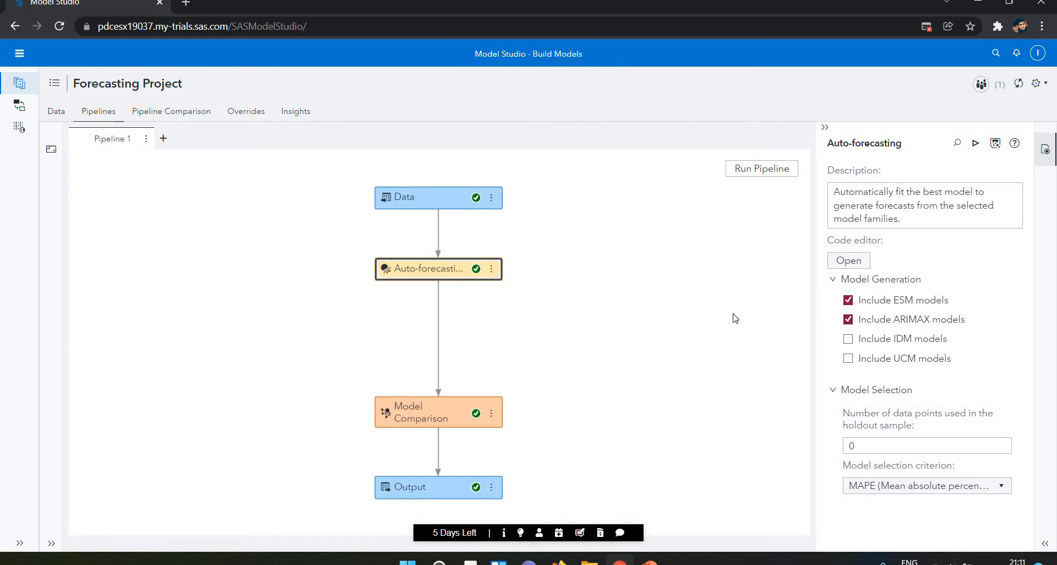
Open the forecast viewer for the Auto-forecasting node and turn off the Predicted display along with its confidence limit.
click(491, 269)
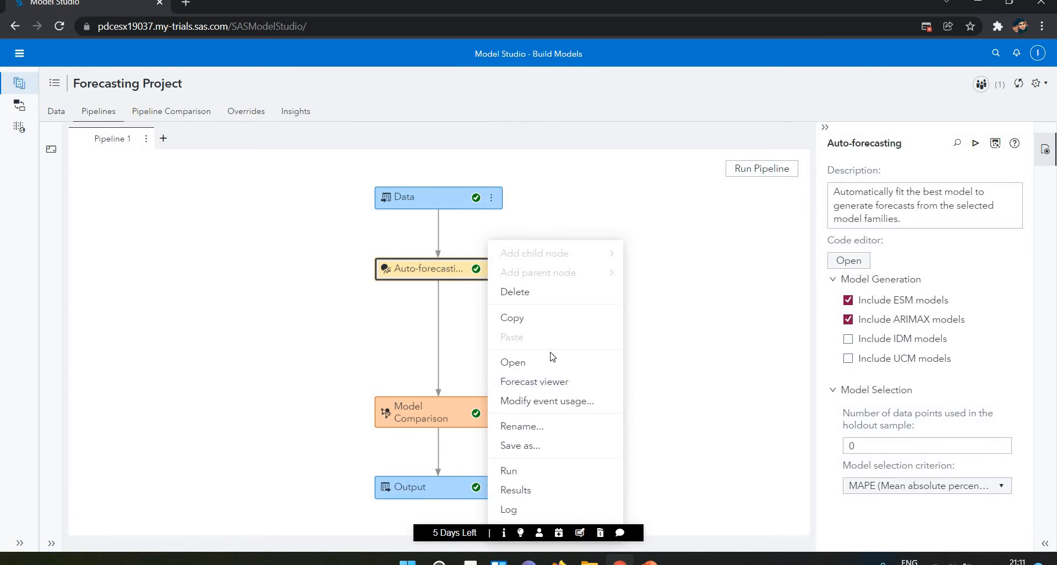
click(533, 388)
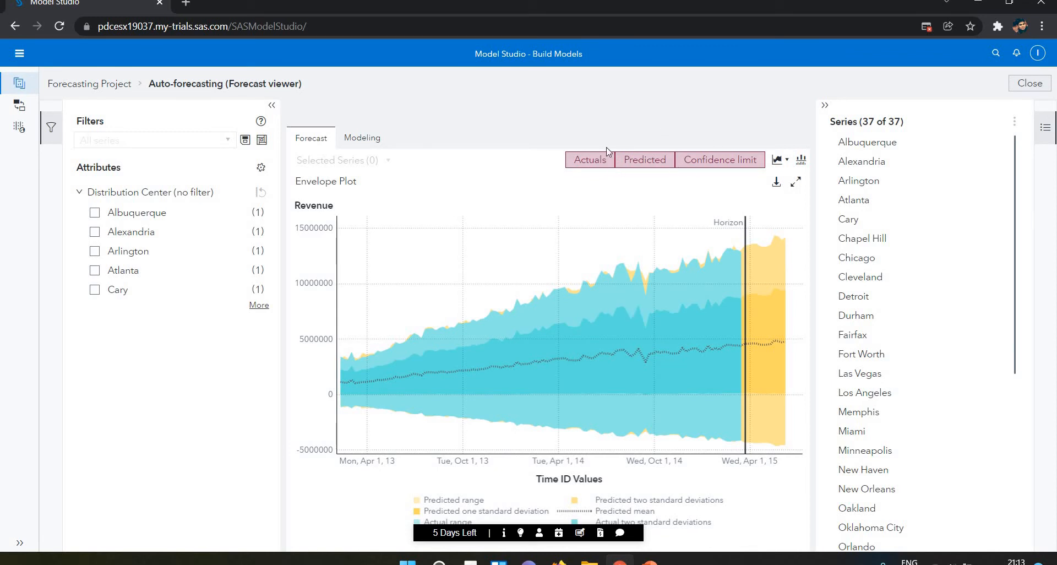
click(661, 163)
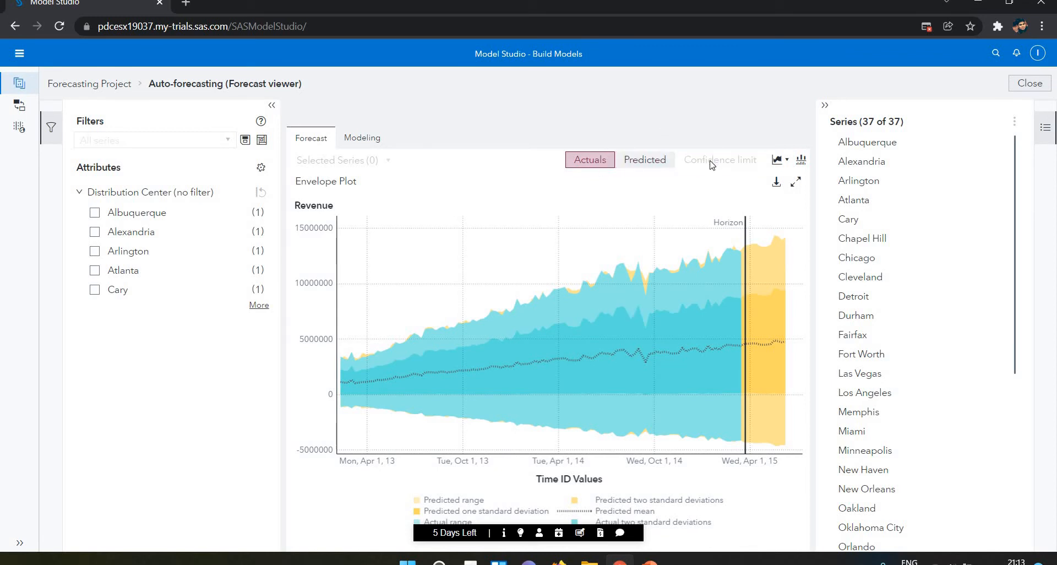
click(579, 169)
click(579, 169)
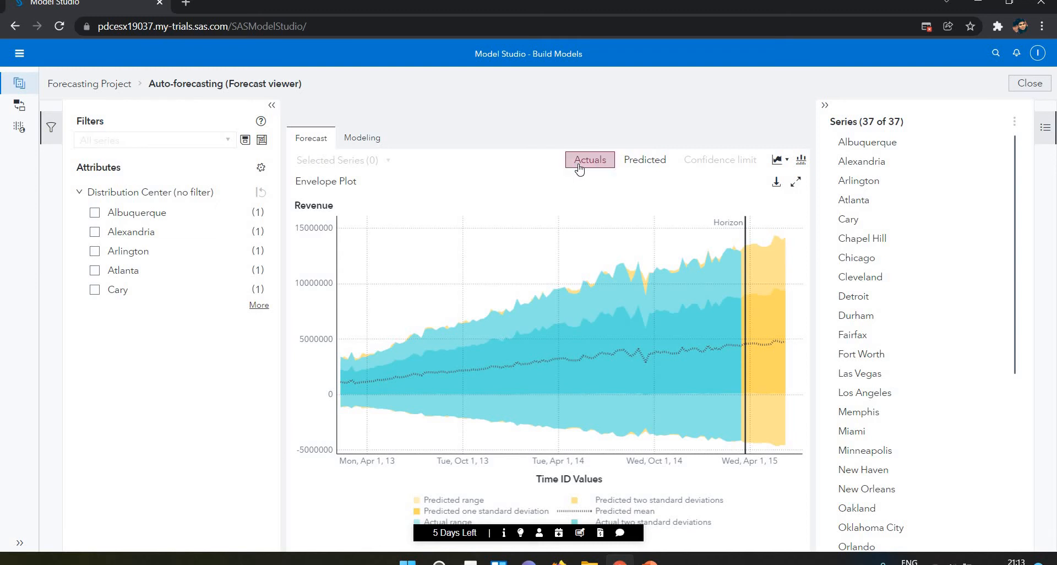
Limit the envelope plot to actual values and inspect its data points around September 2013 and September 2014.
click(781, 170)
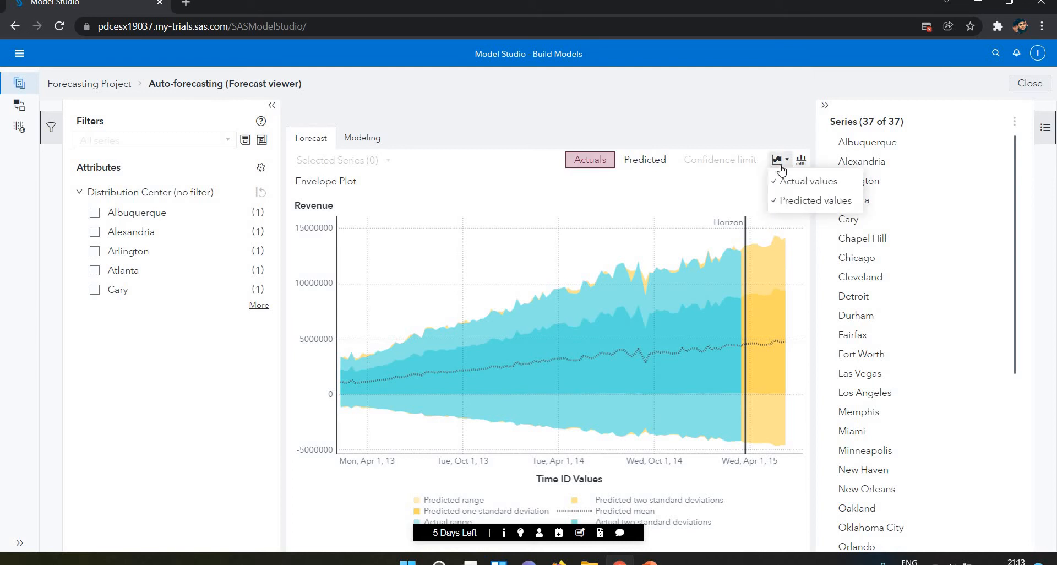
click(777, 202)
click(782, 171)
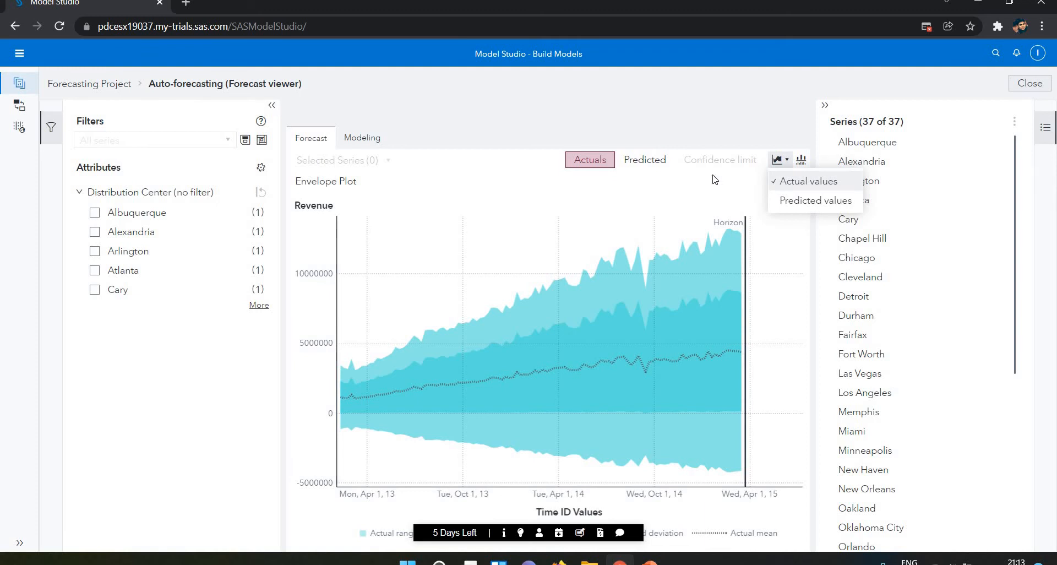
click(665, 174)
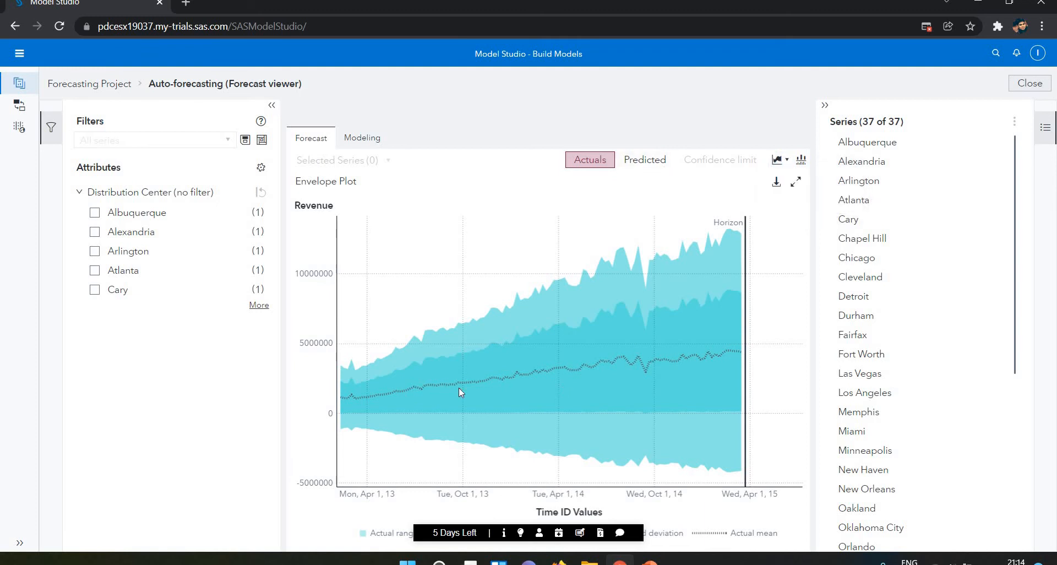
mouse_move(459, 389)
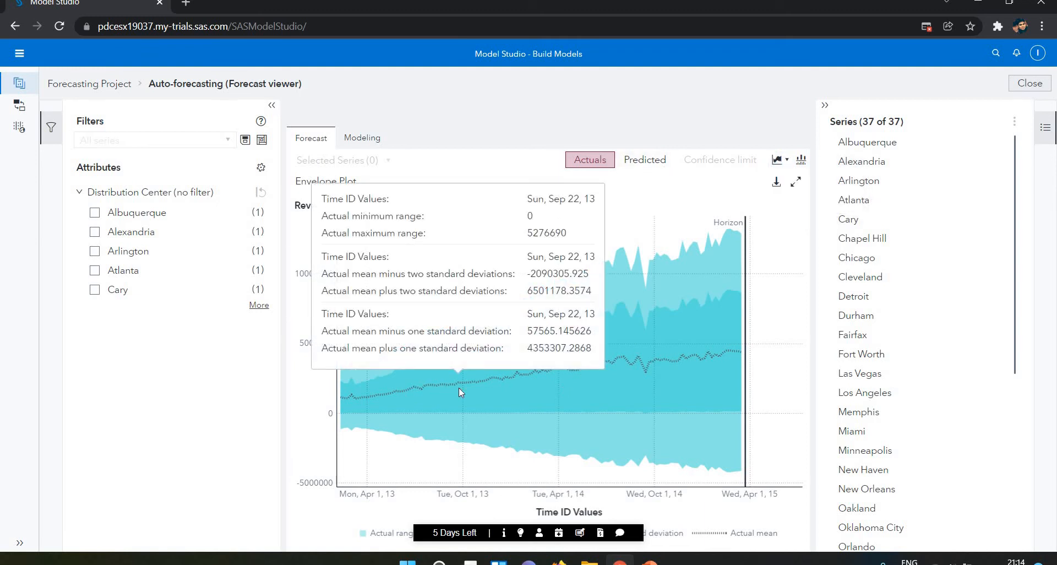
mouse_move(649, 425)
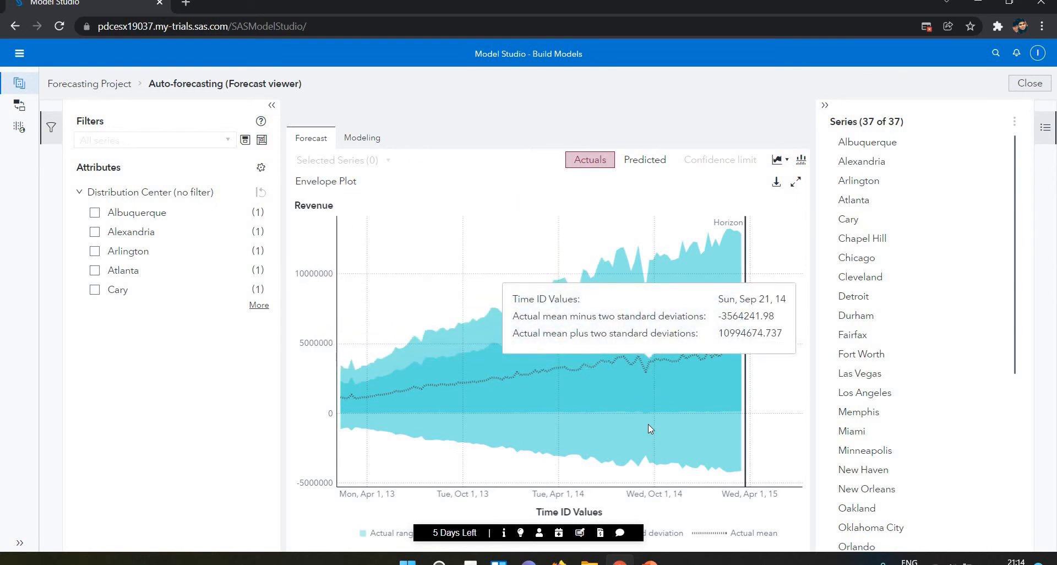
Turn Predicted on and Actuals off, and switch the envelope plot to show only predicted values.
click(645, 163)
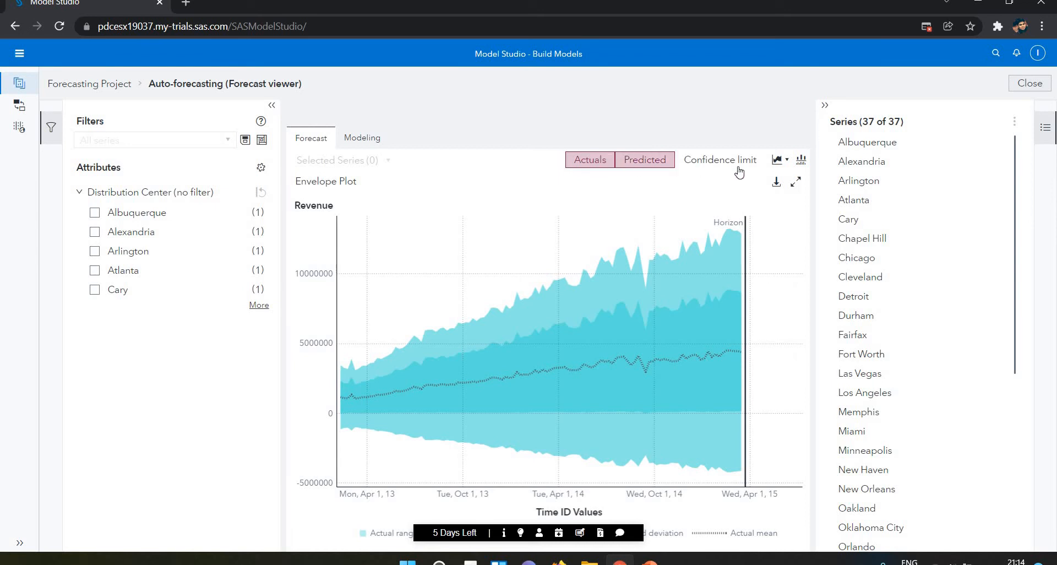
click(784, 160)
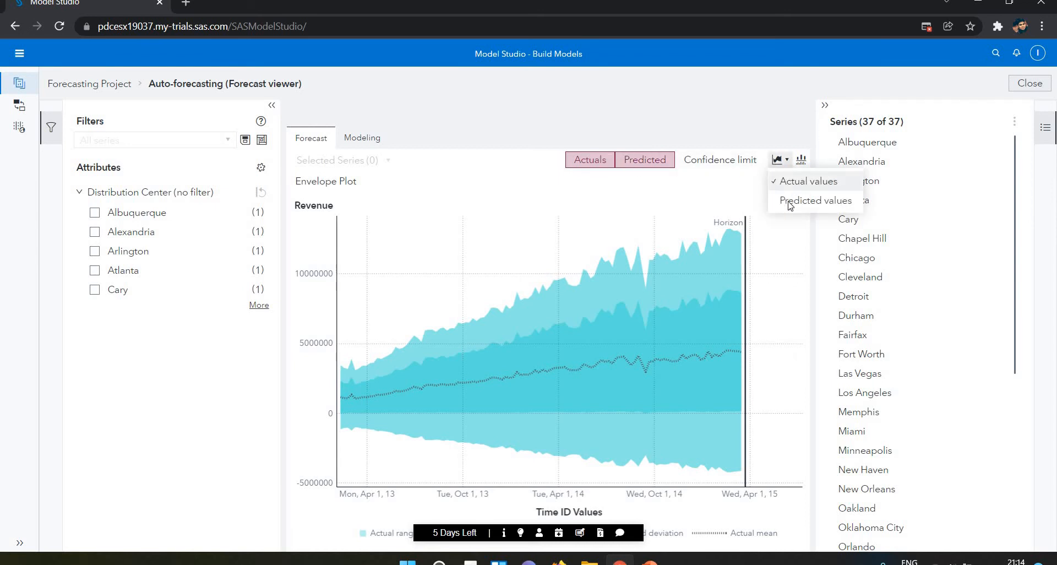
click(790, 201)
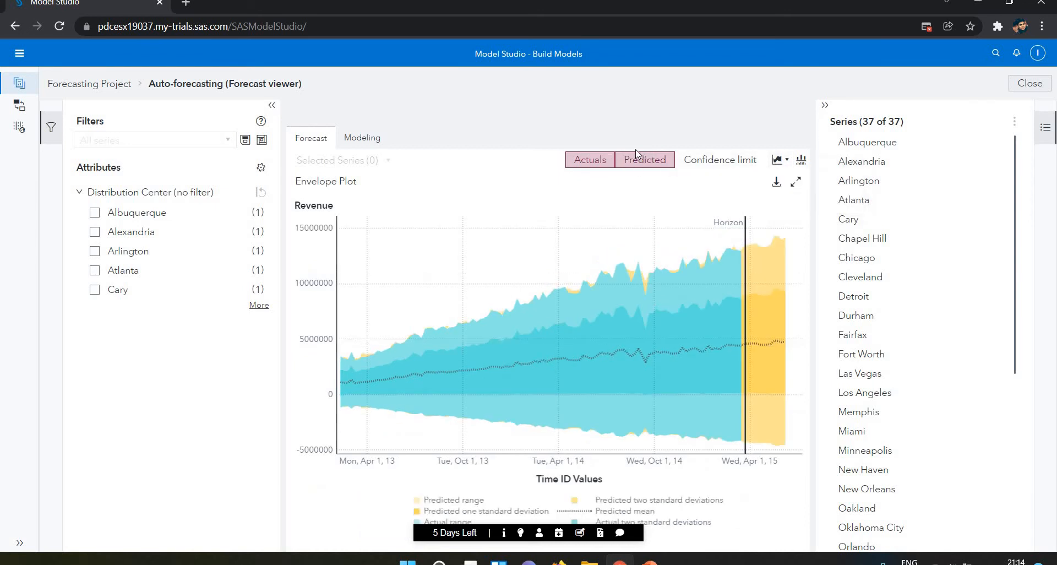
click(598, 163)
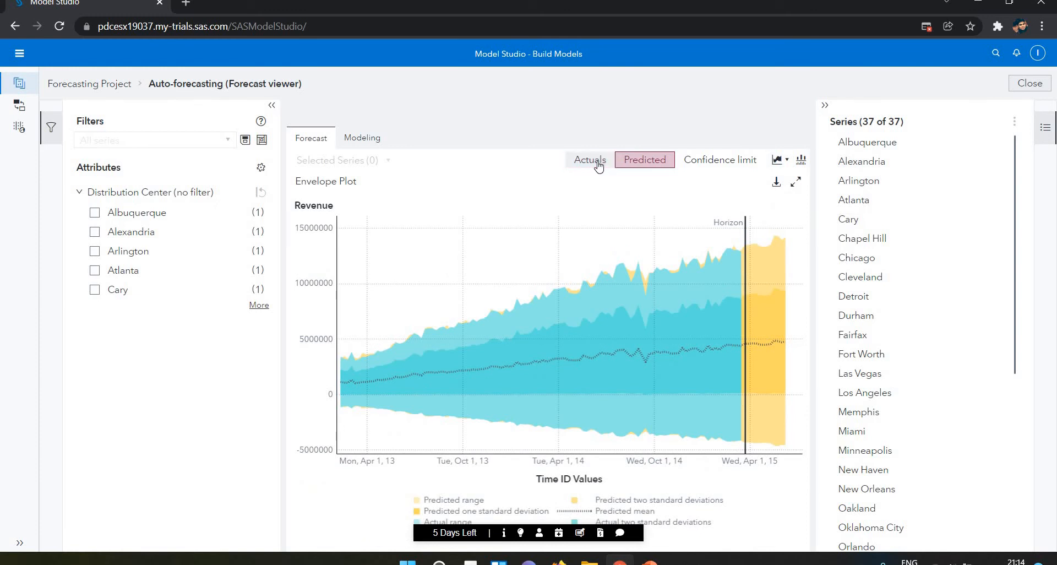
click(779, 166)
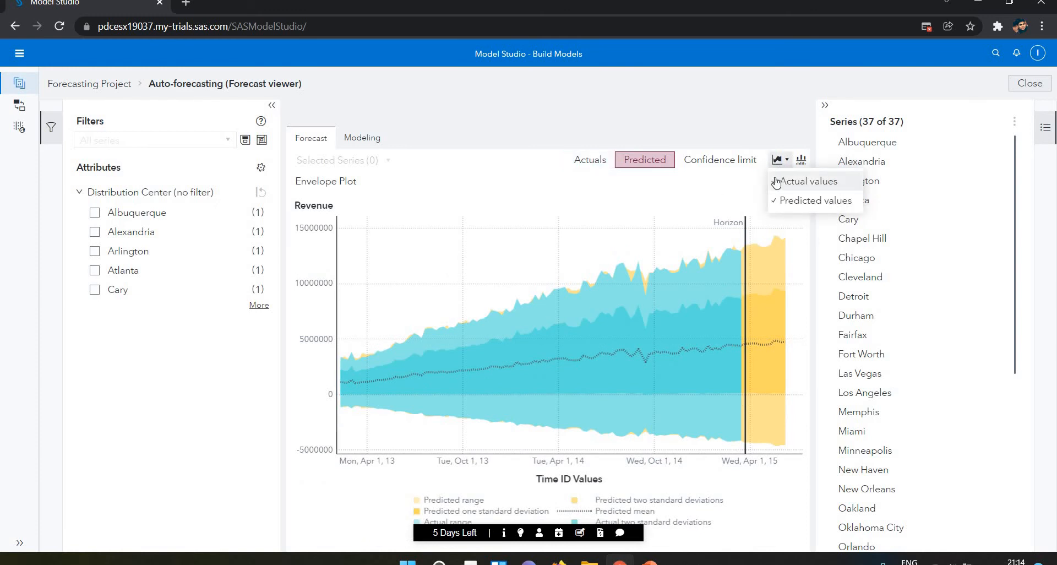
click(778, 182)
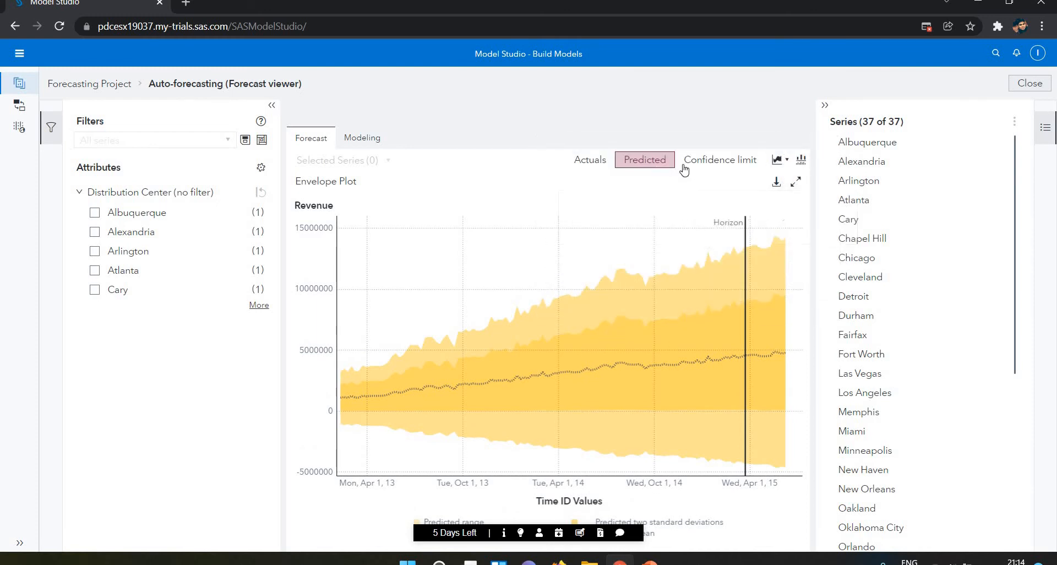
Turn on Actuals, Predicted and Confidence limit together, and include the actual values in the envelope plot.
click(654, 167)
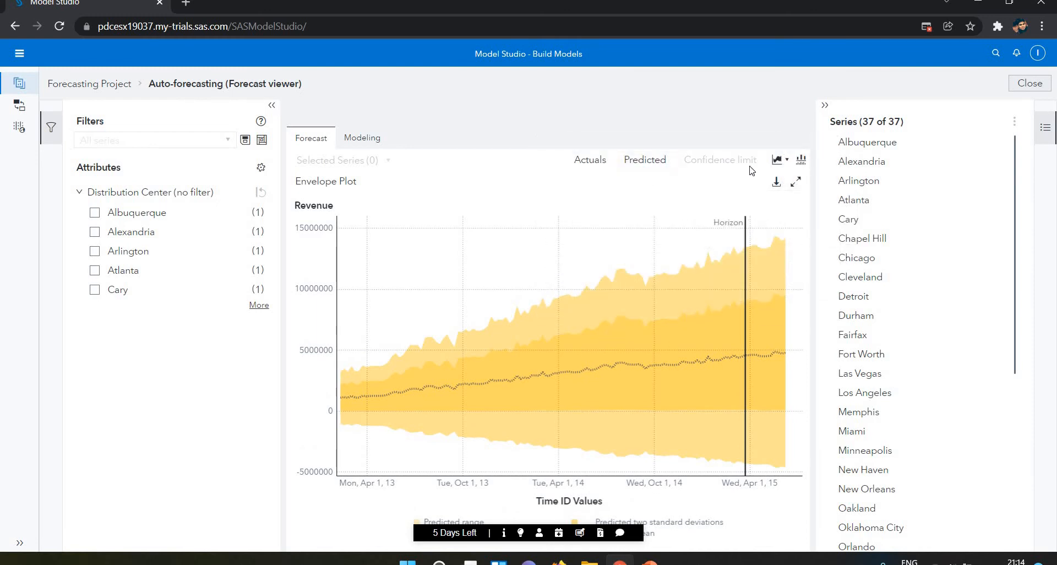
click(644, 161)
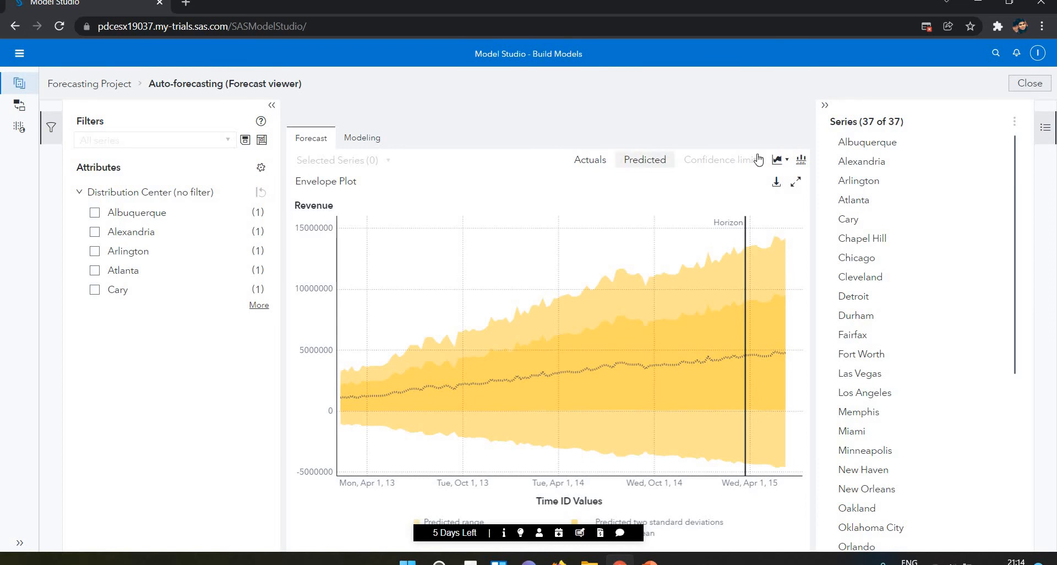
click(762, 160)
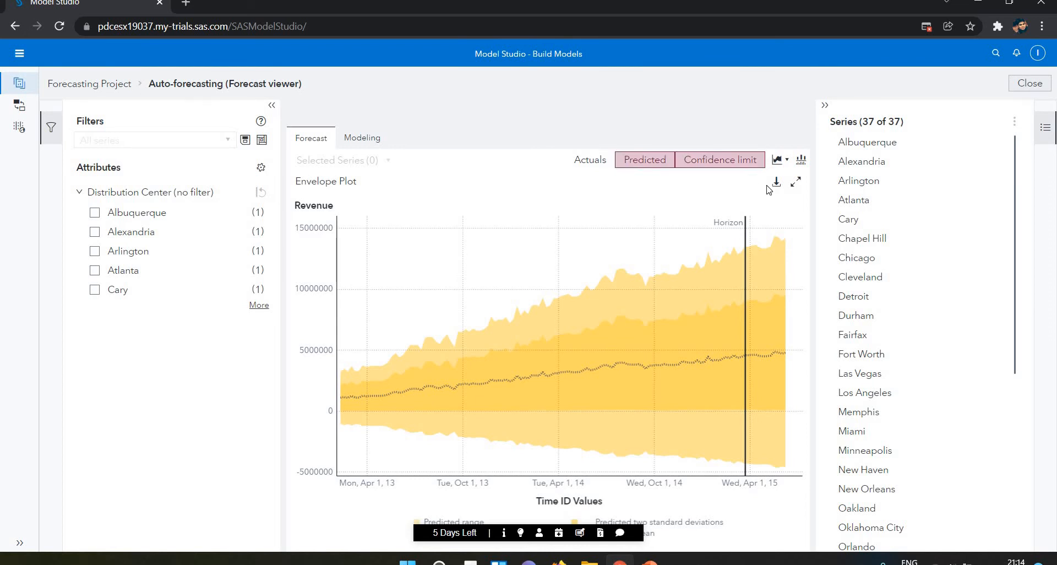
click(786, 160)
click(784, 184)
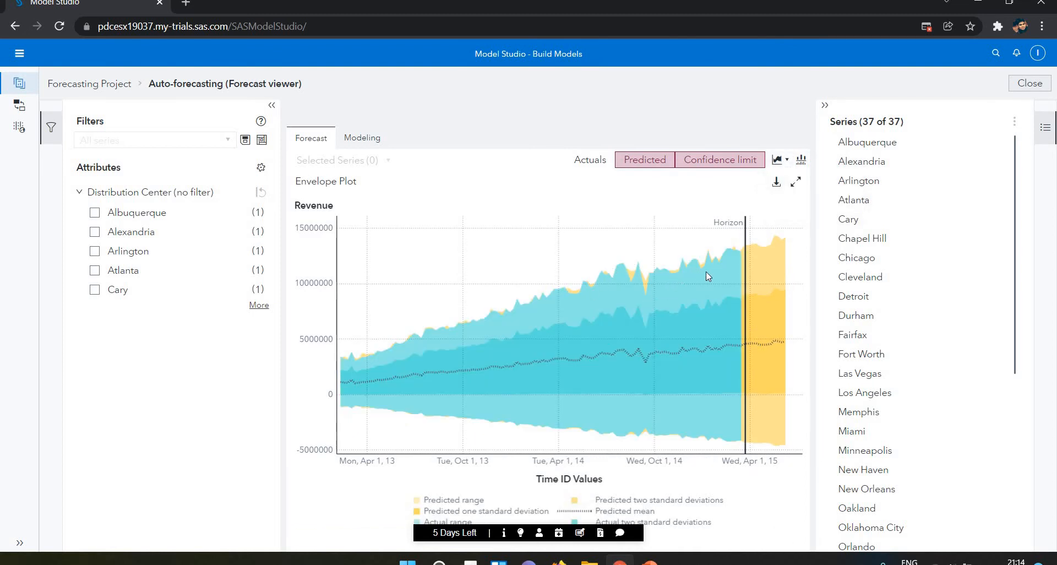
click(592, 159)
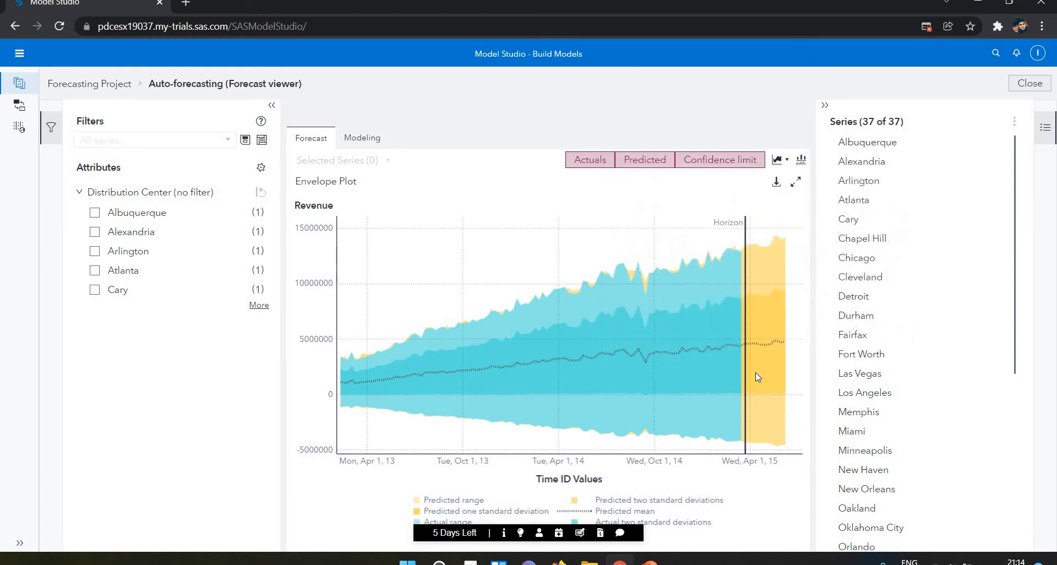
Turn on the forecast plot's overview axis, try shorter date ranges in 2013 and widen the range back to the forecast period.
click(802, 161)
drag(800, 449, 433, 447)
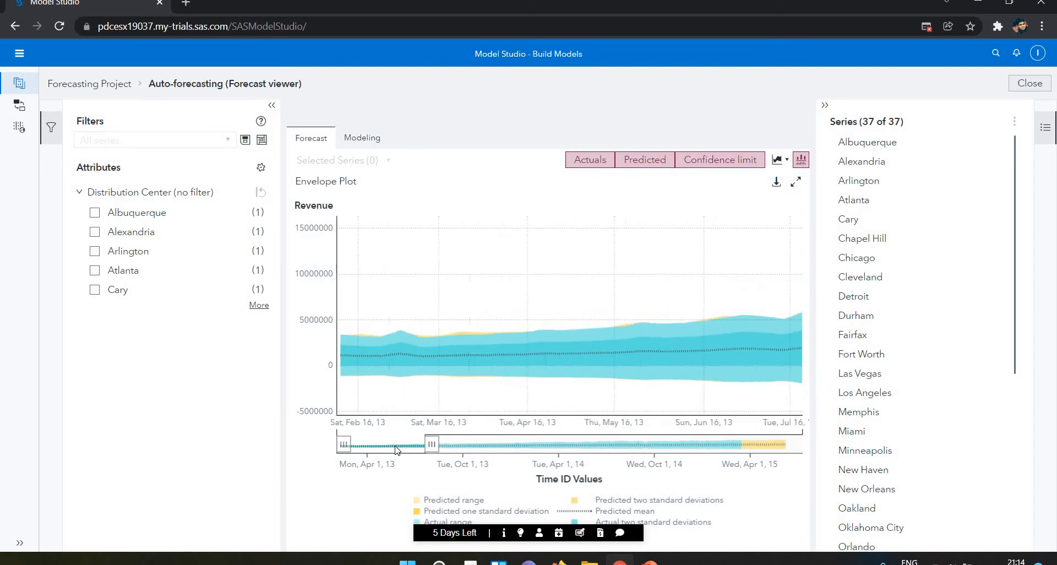
click(465, 449)
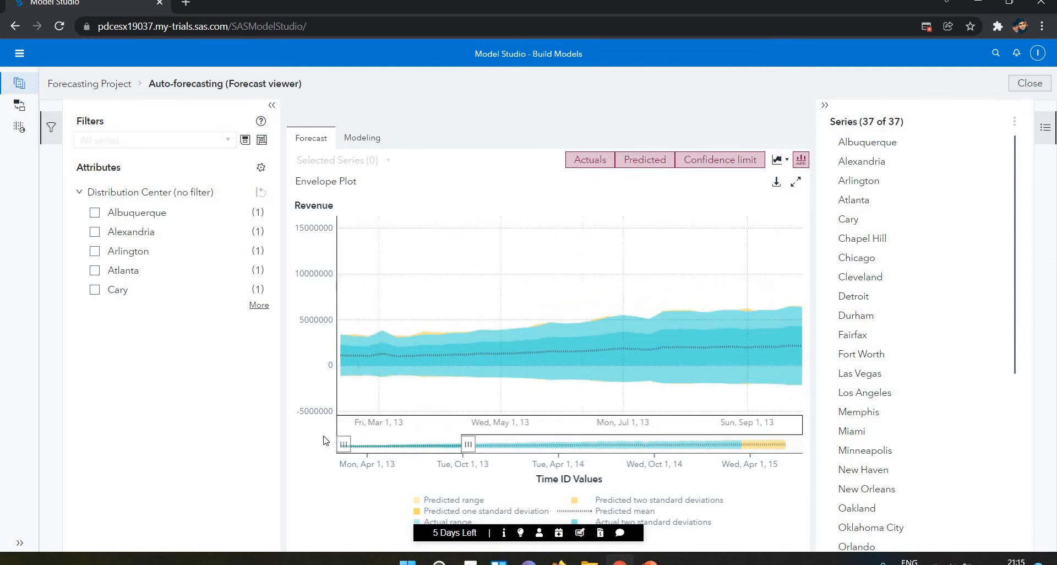
click(576, 444)
drag(676, 445, 790, 452)
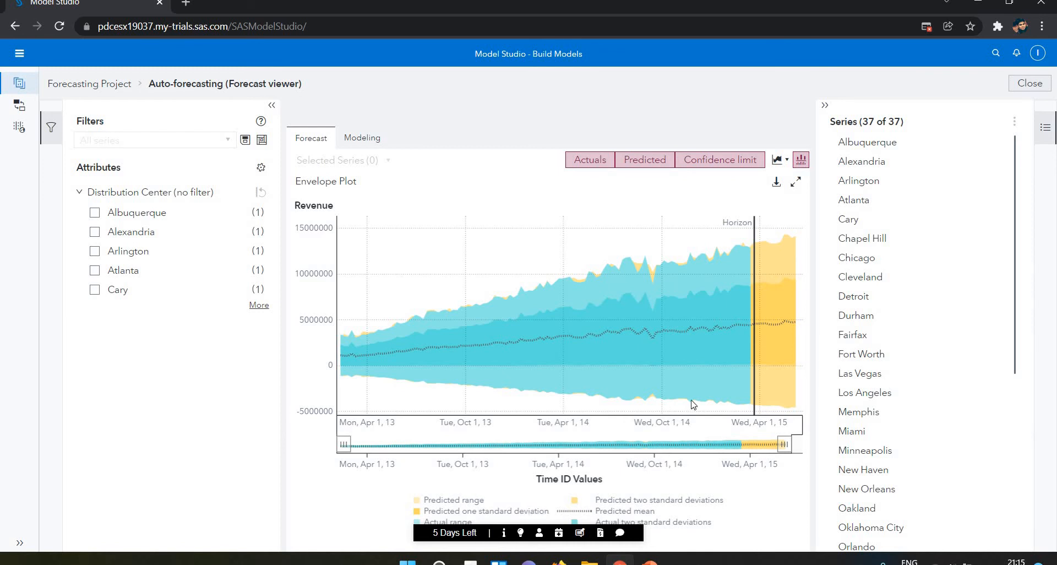
Download the envelope plot data as a CSV file and open it in Excel.
click(777, 183)
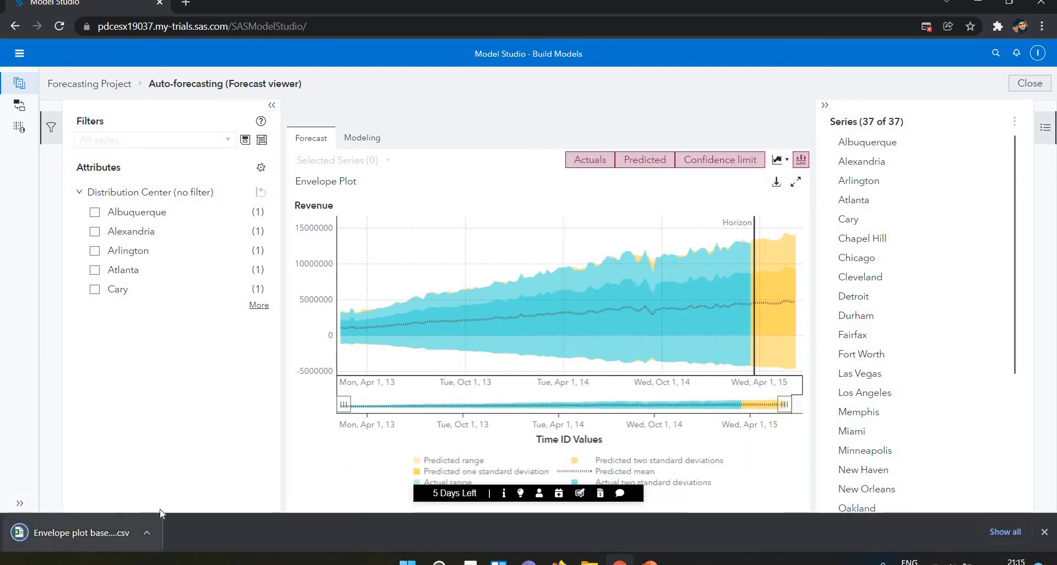
click(145, 533)
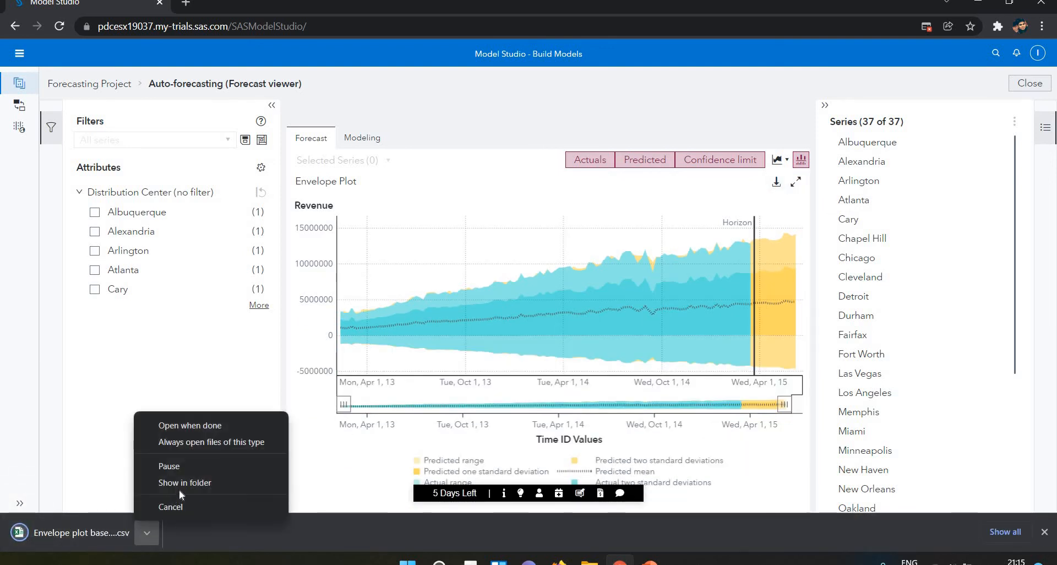
click(61, 537)
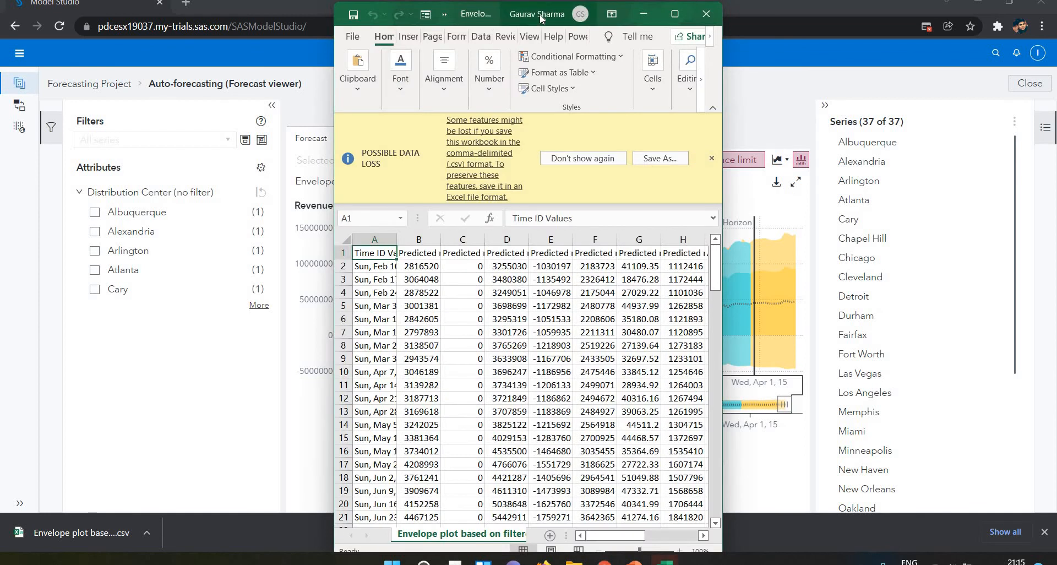
Maximize the Excel window and fit all column widths to their contents.
double_click(541, 18)
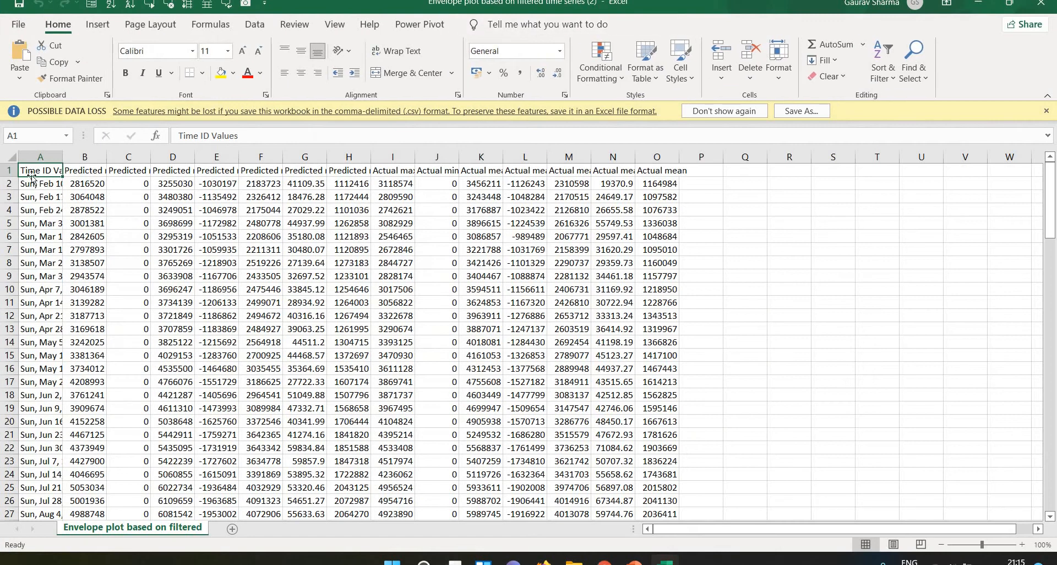
click(13, 158)
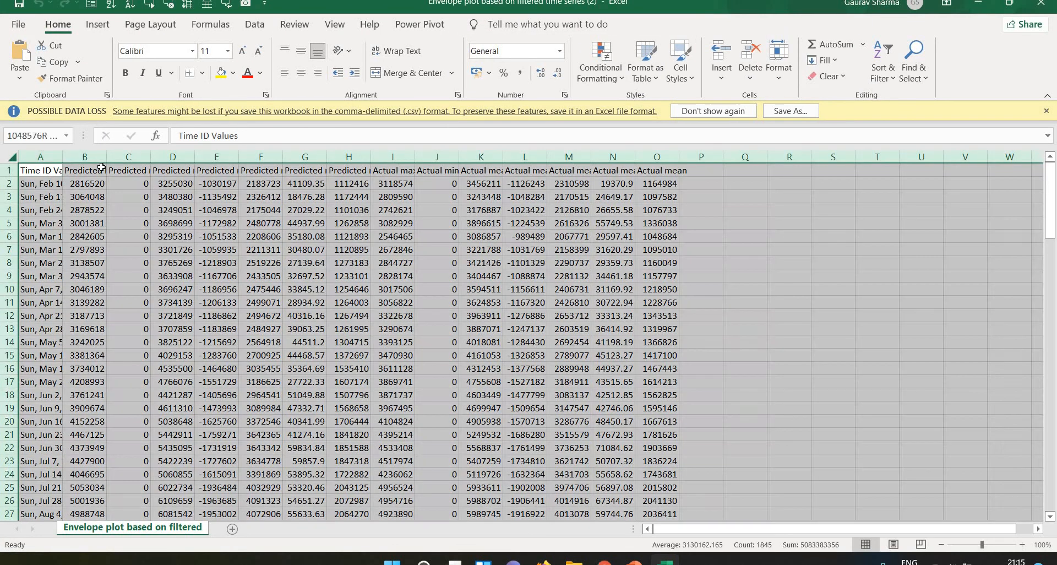
double_click(61, 162)
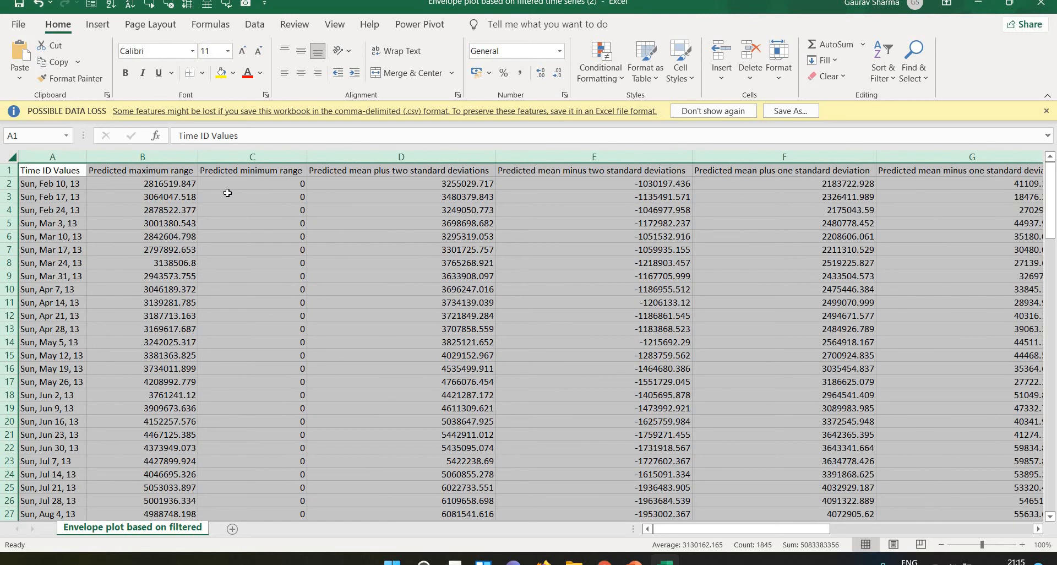
Examine the exported predicted and actual columns along the first data row.
click(227, 193)
key(Left)
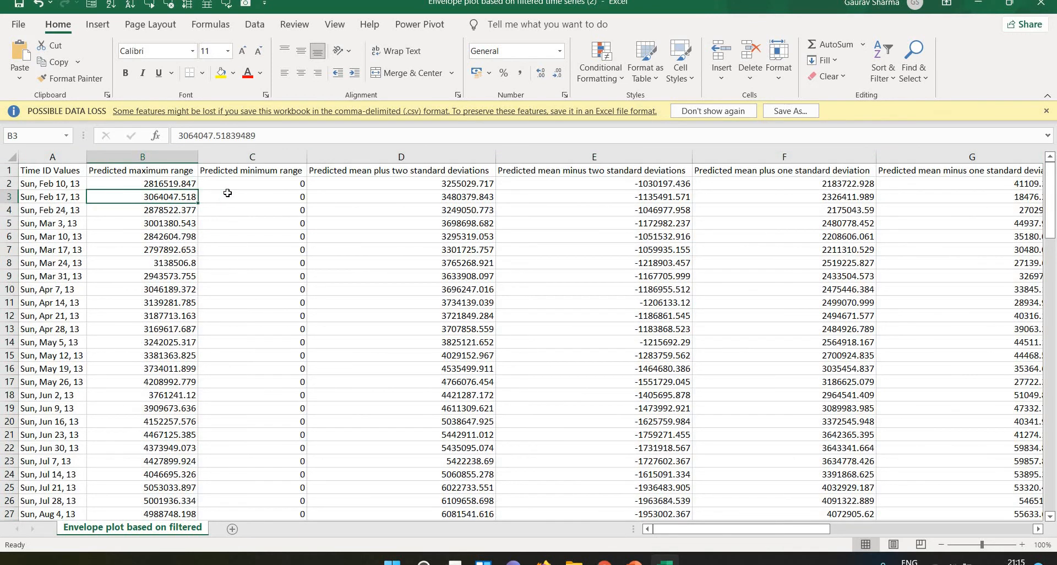
key(Up)
key(Right)
key(Right)
key(Right)
key(Right)
key(Right)
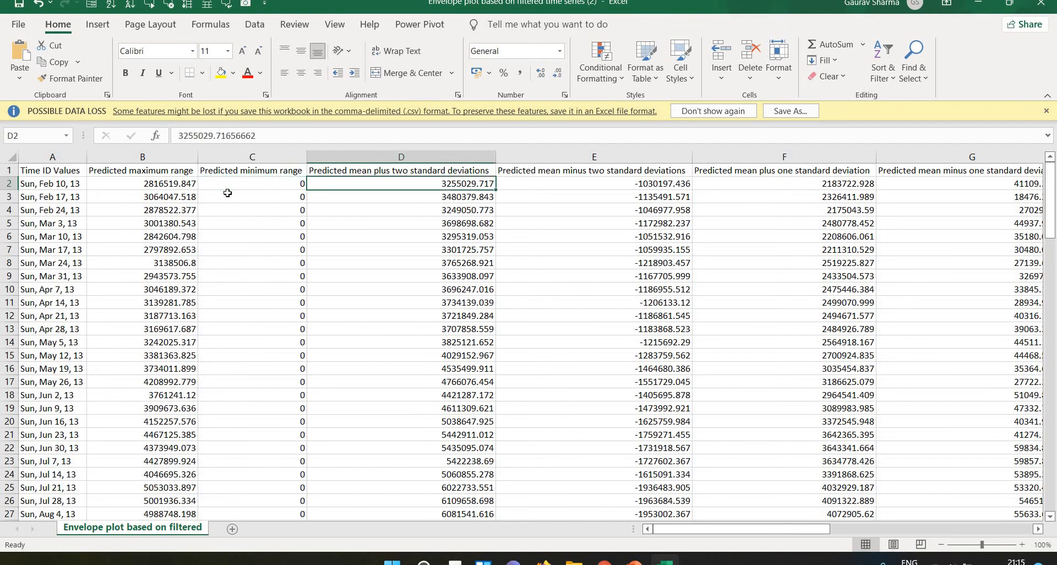
key(Right)
key(Right)
key(Right)
key(Right)
key(Right)
key(Right)
key(Right)
key(Right)
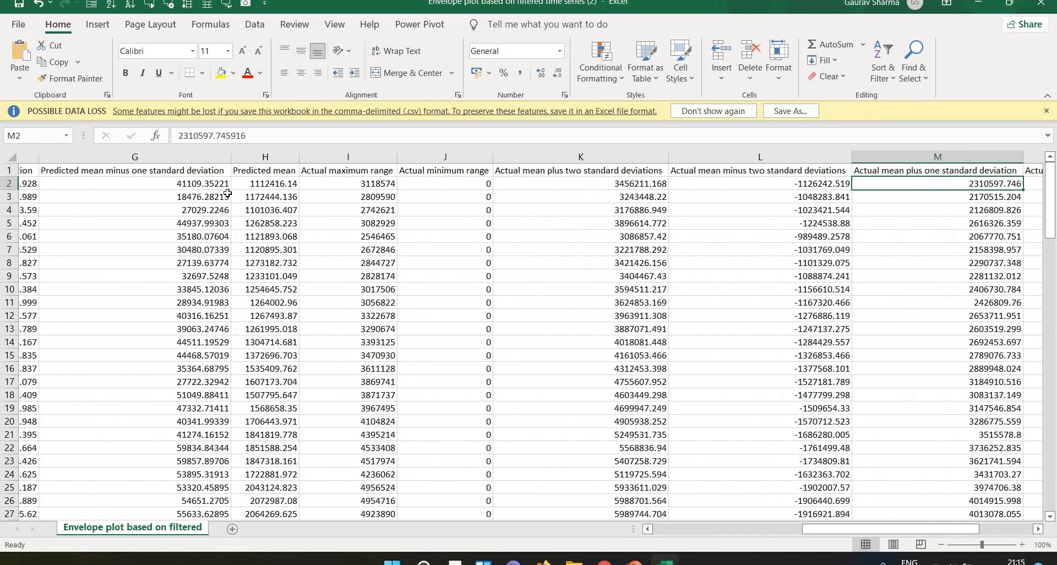
Return to the first cell of the exported envelope plot sheet and close the workbook without saving the changes.
key(ctrl+Left)
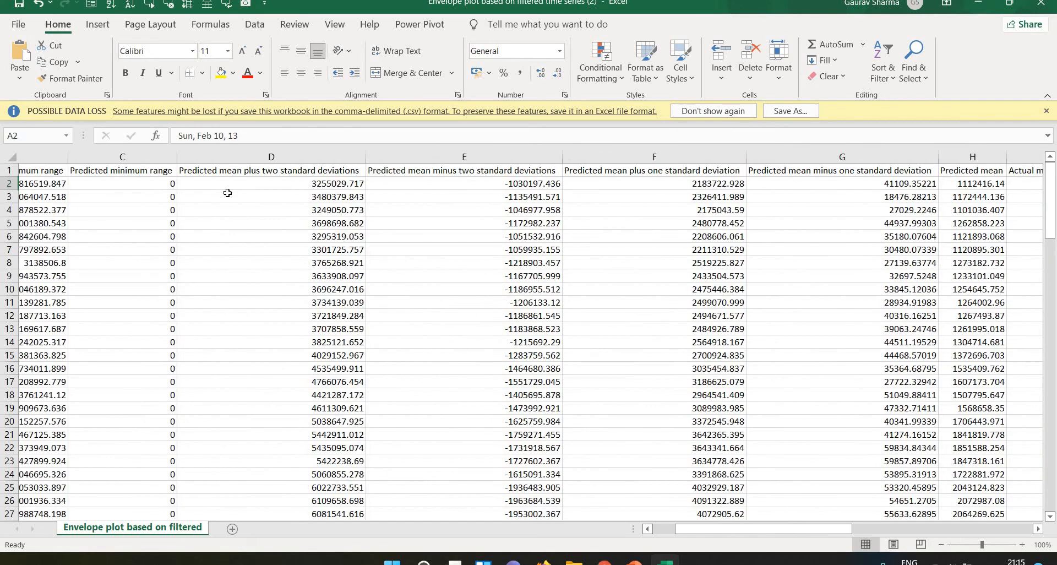
key(Up)
key(ctrl+Down)
key(ctrl+Up)
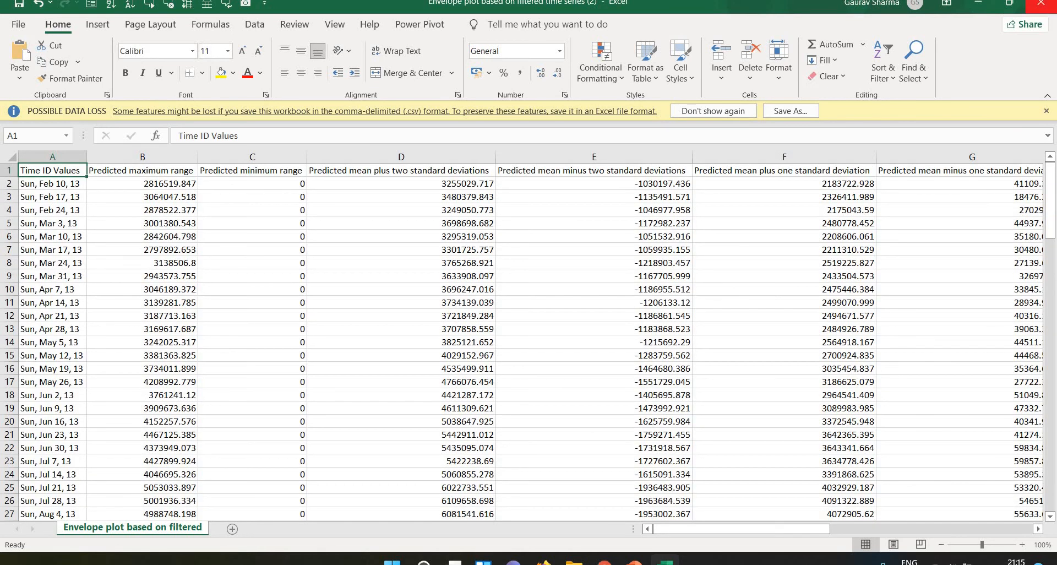
click(1042, 4)
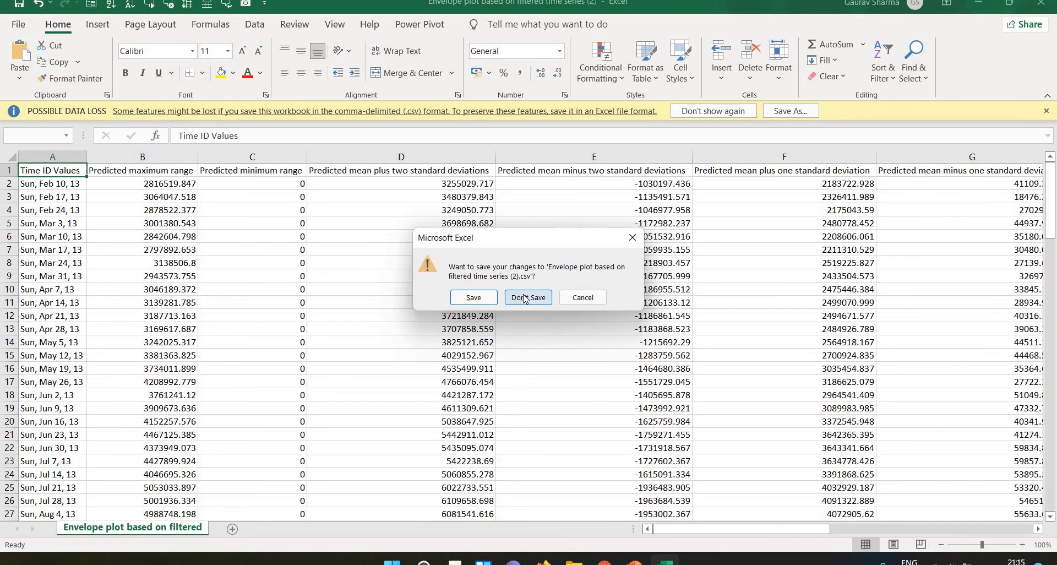
click(524, 298)
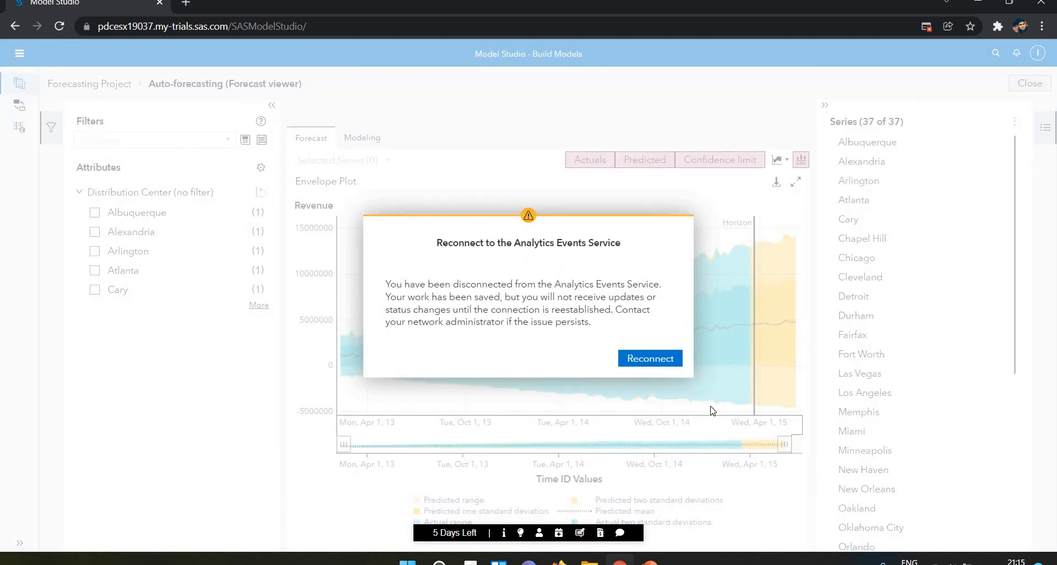
Reconnect Model Studio to the Analytics Events Service and dismiss all the resulting message dialogs.
click(644, 356)
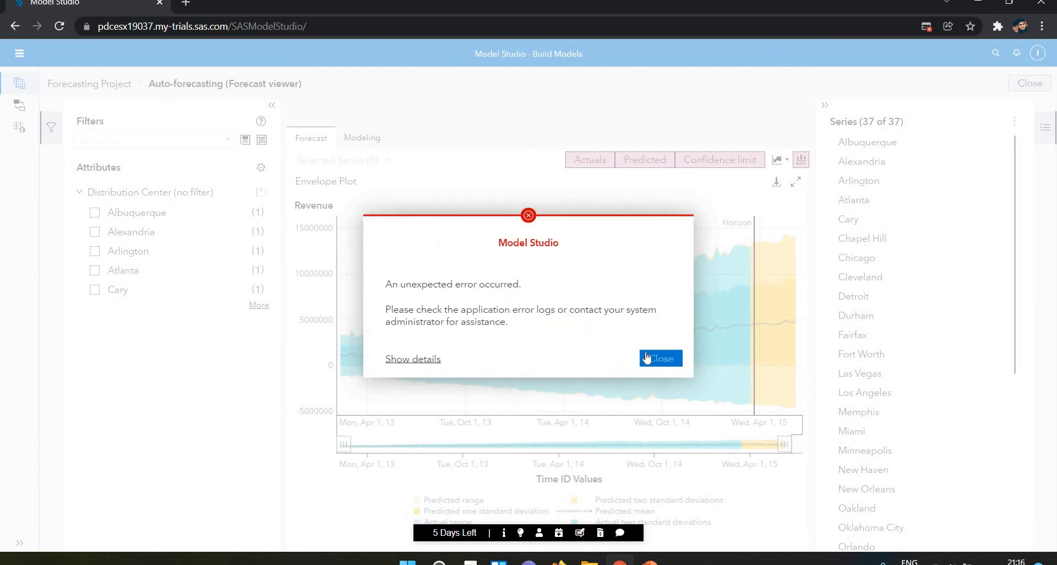
click(647, 358)
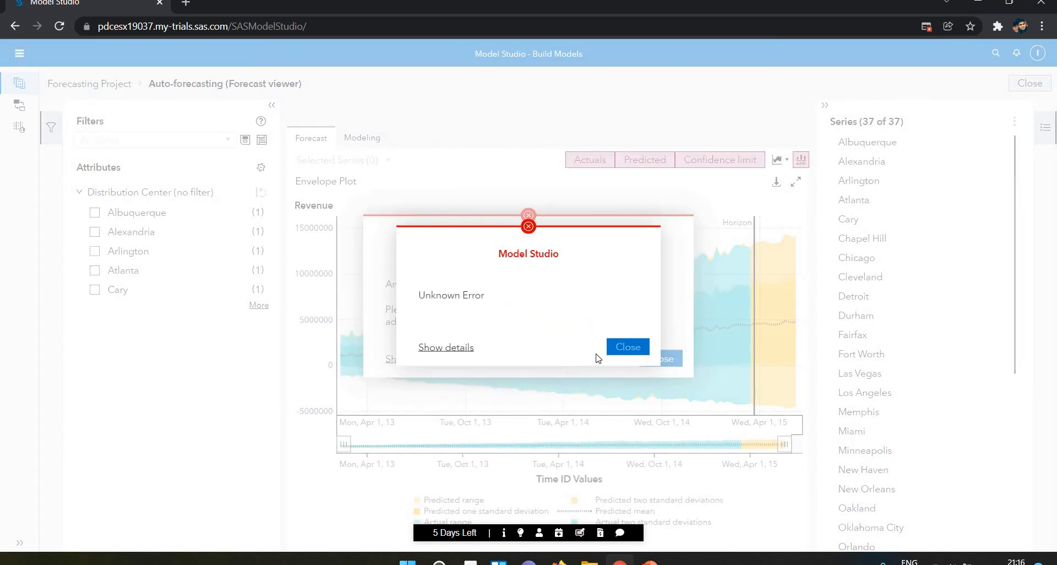
click(620, 357)
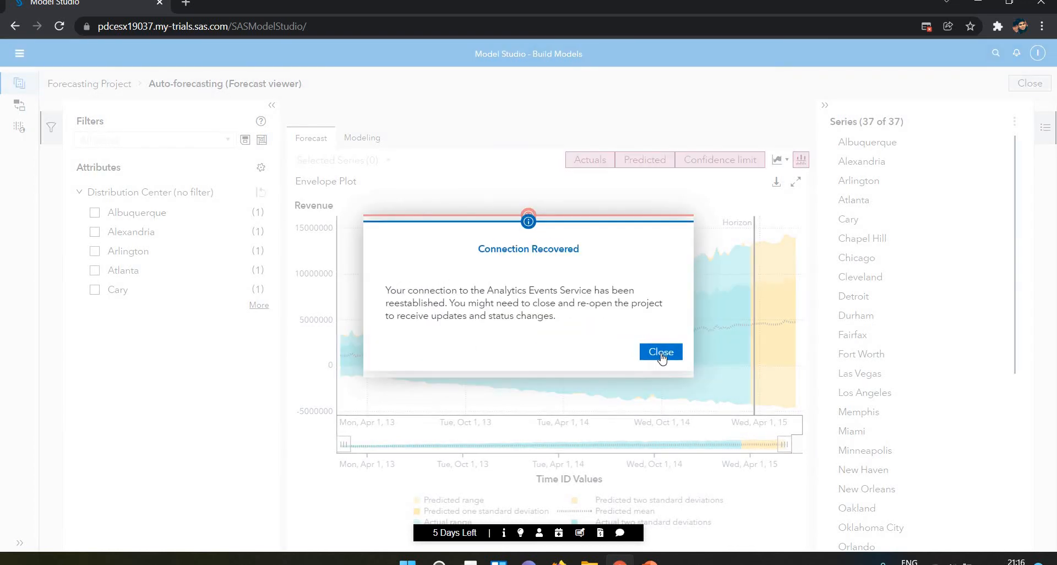
click(662, 355)
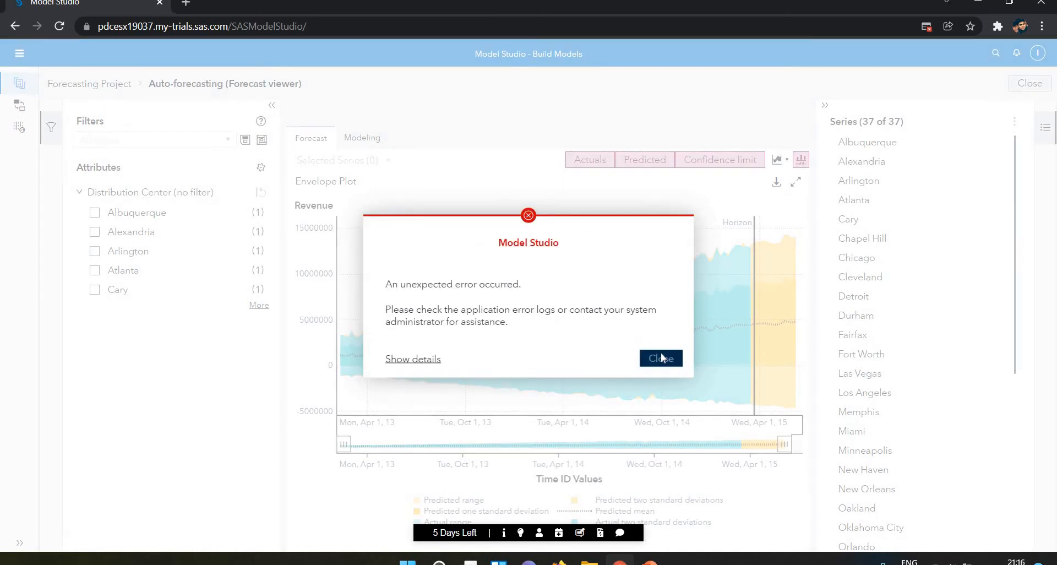
click(661, 357)
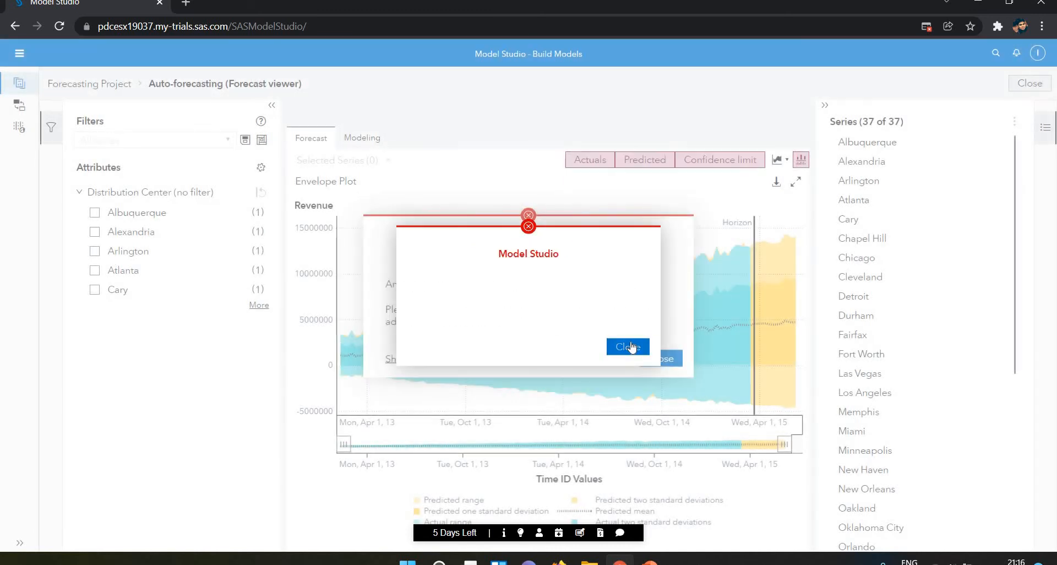
click(631, 346)
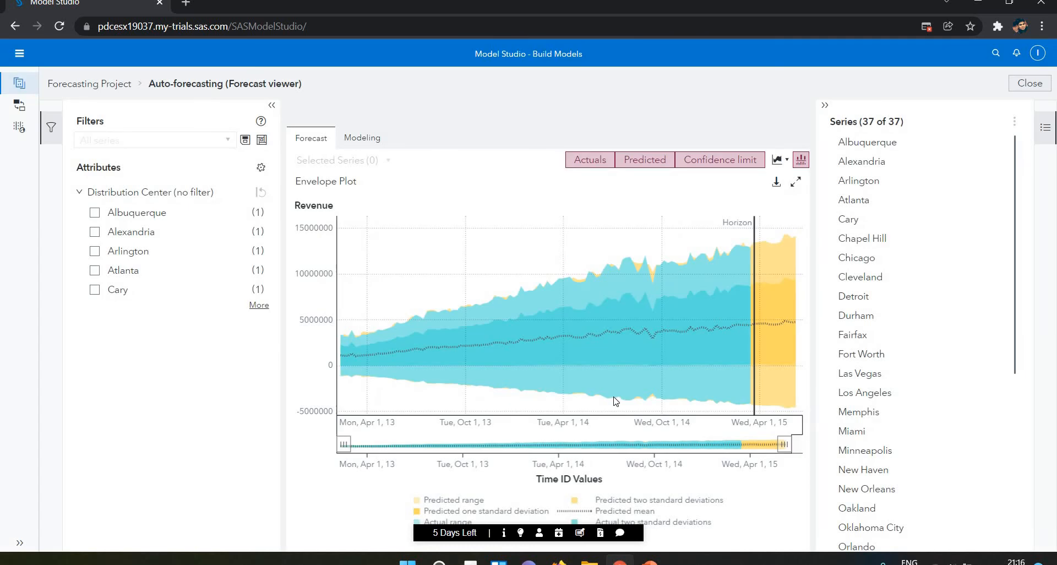
Filter the forecast viewer to the Albuquerque distribution center and check its Modeling and Forecast views.
click(95, 212)
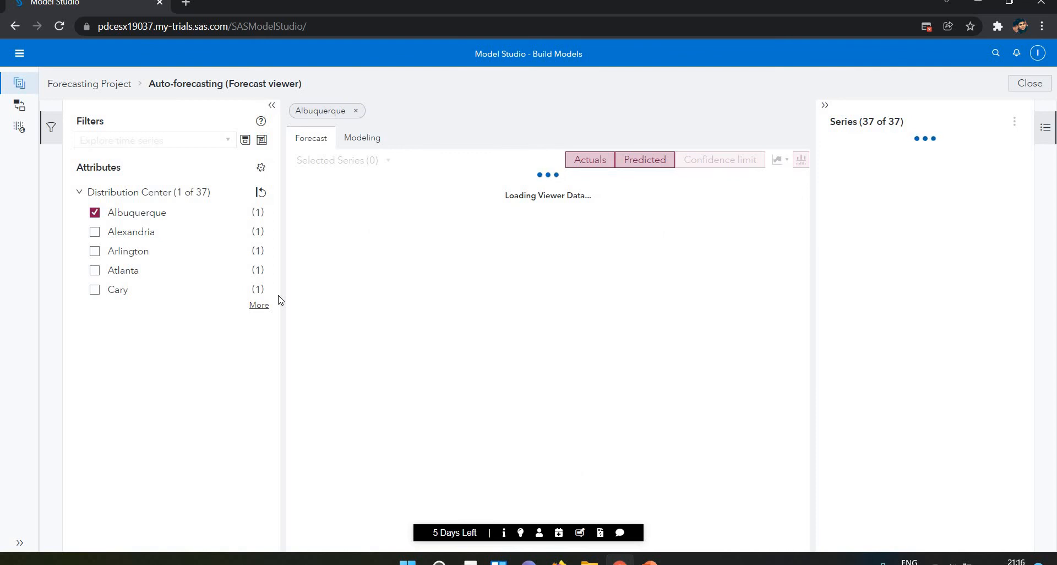
click(362, 144)
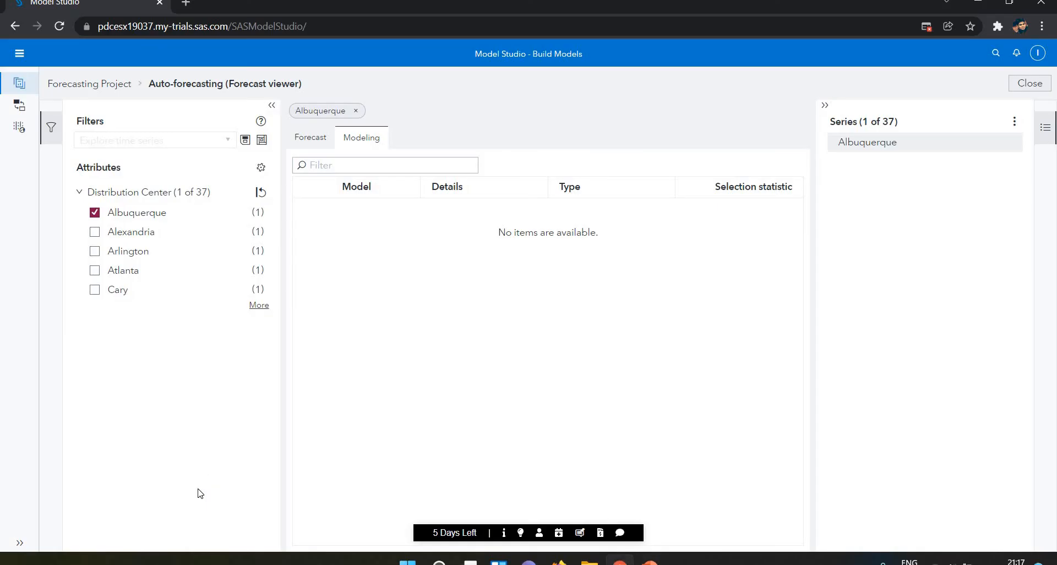
click(325, 142)
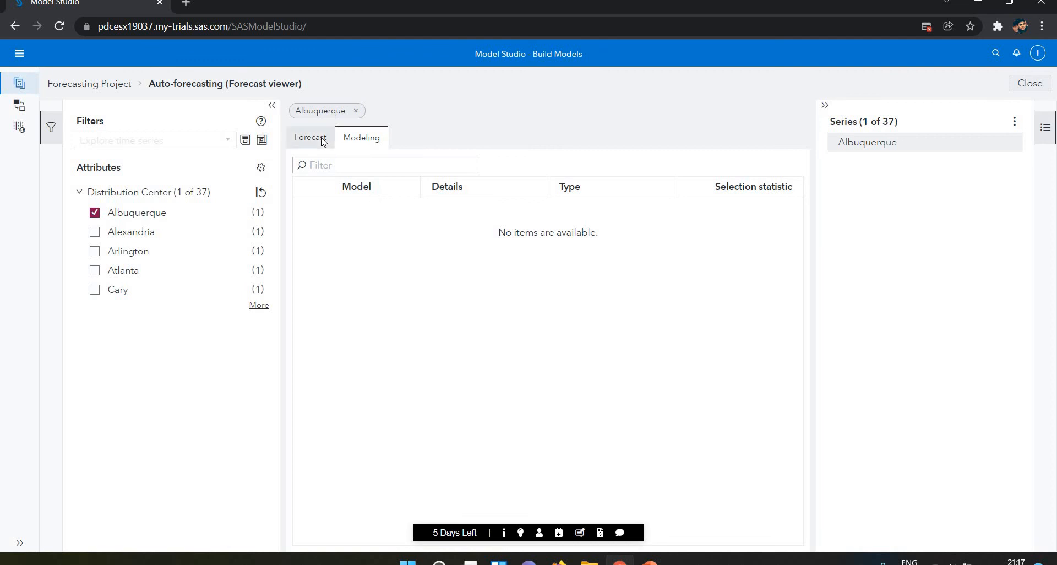
Clear the Albuquerque filter and check the list of generated models before returning to the Forecasting Project.
click(357, 112)
click(357, 145)
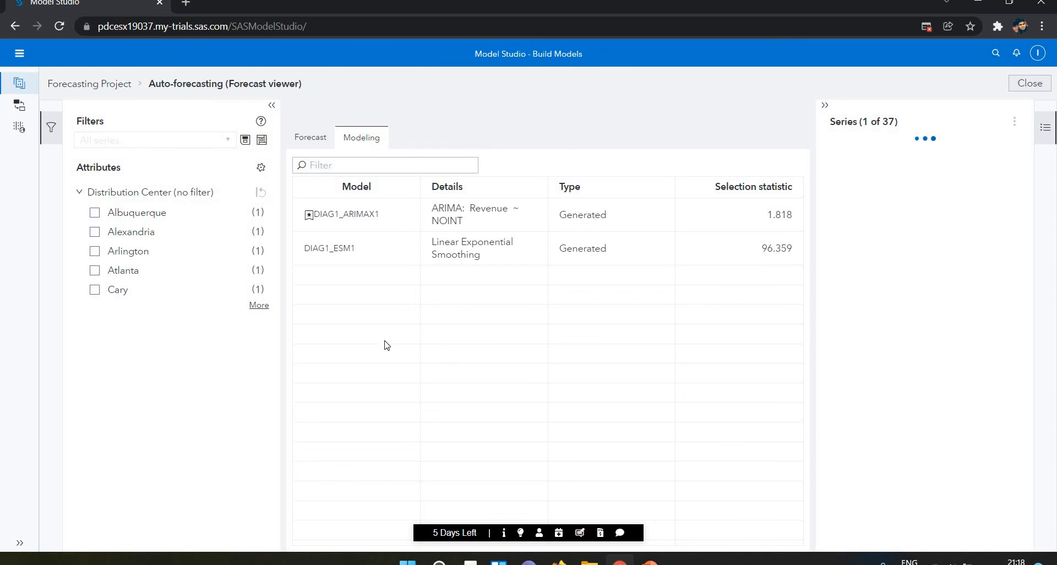
click(310, 145)
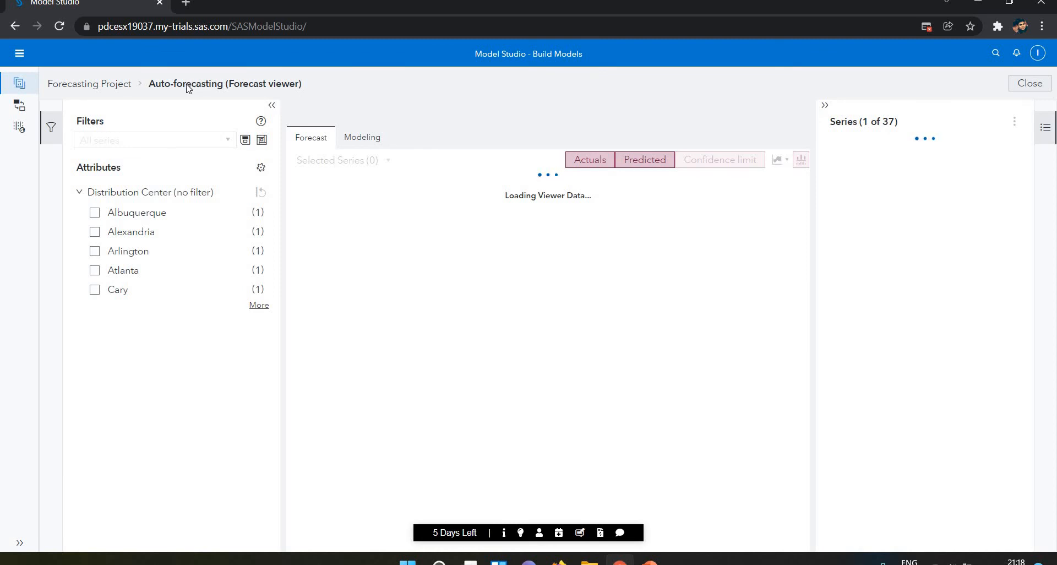
click(96, 87)
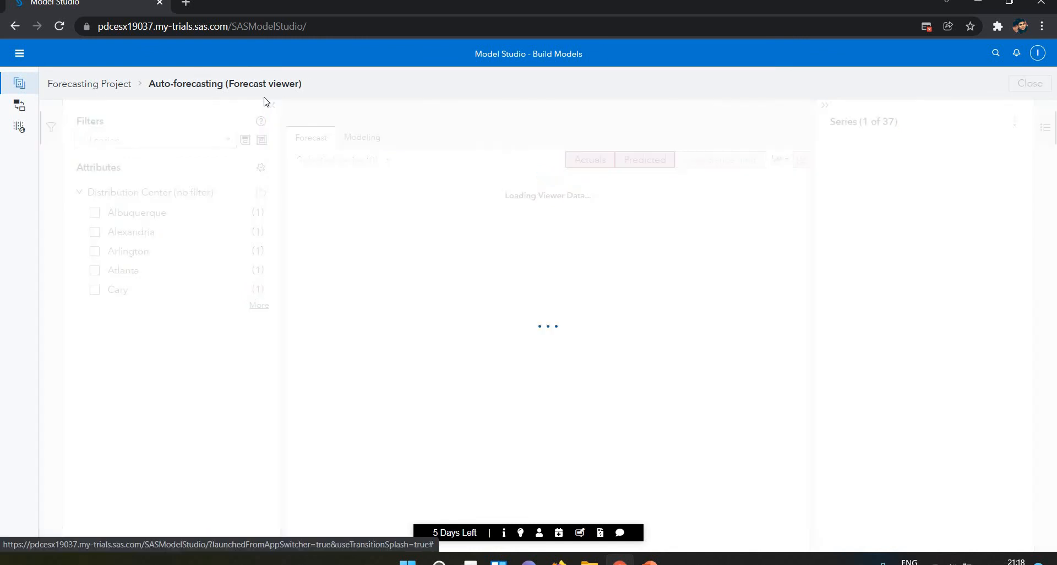